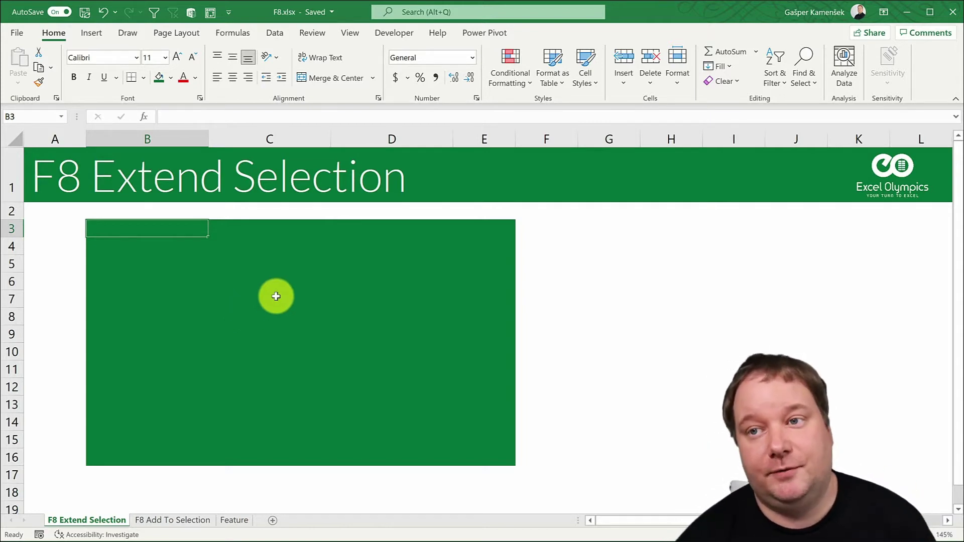
# Step: Select the green block from B3 to E16, clearing the first attempt
pyautogui.moveTo(135, 230); pyautogui.dragTo(496, 455)
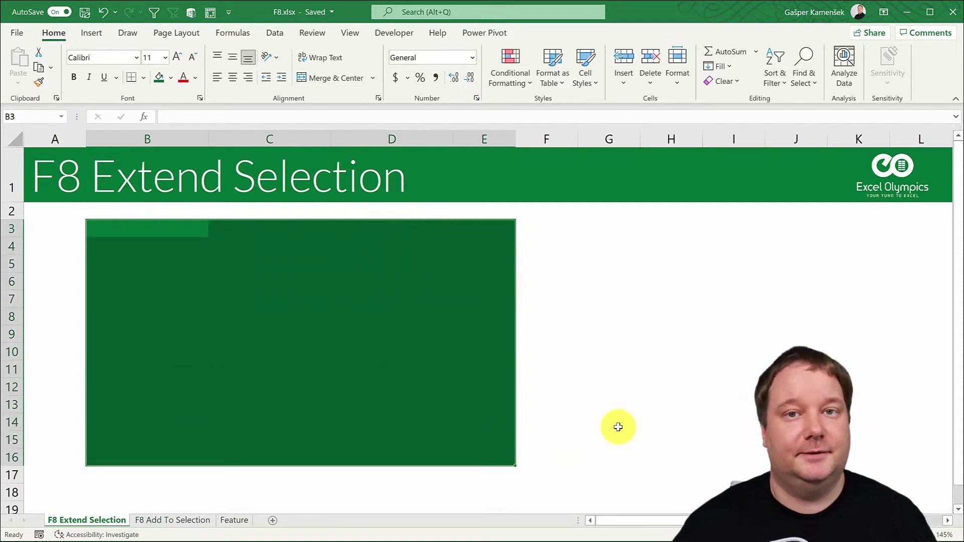
pyautogui.click(671, 351)
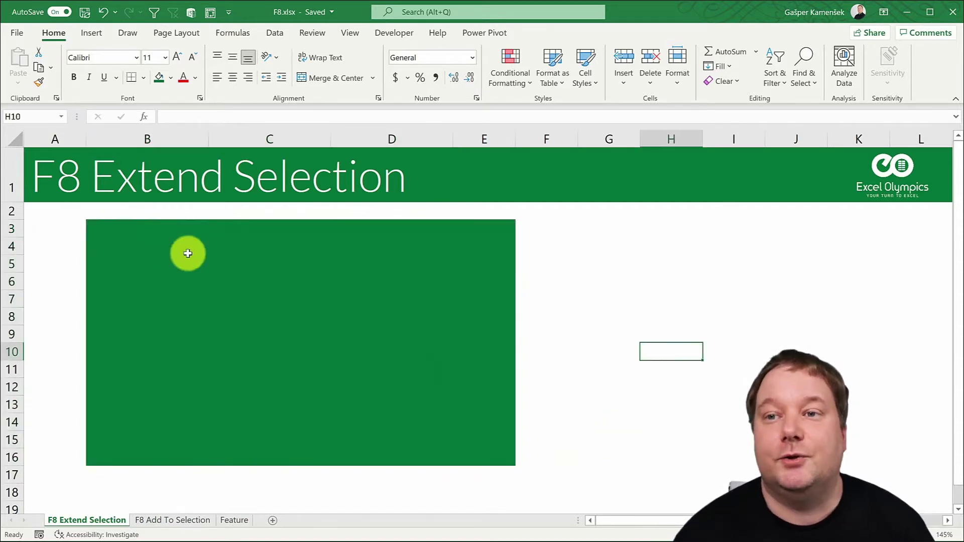
pyautogui.click(122, 226)
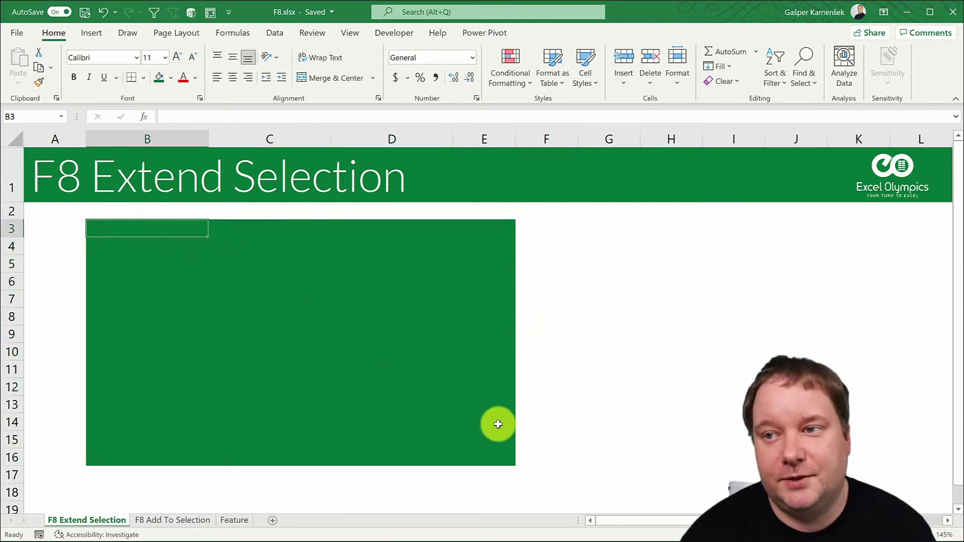
pyautogui.keyDown('shift'); pyautogui.click(493, 454); pyautogui.keyUp('shift')
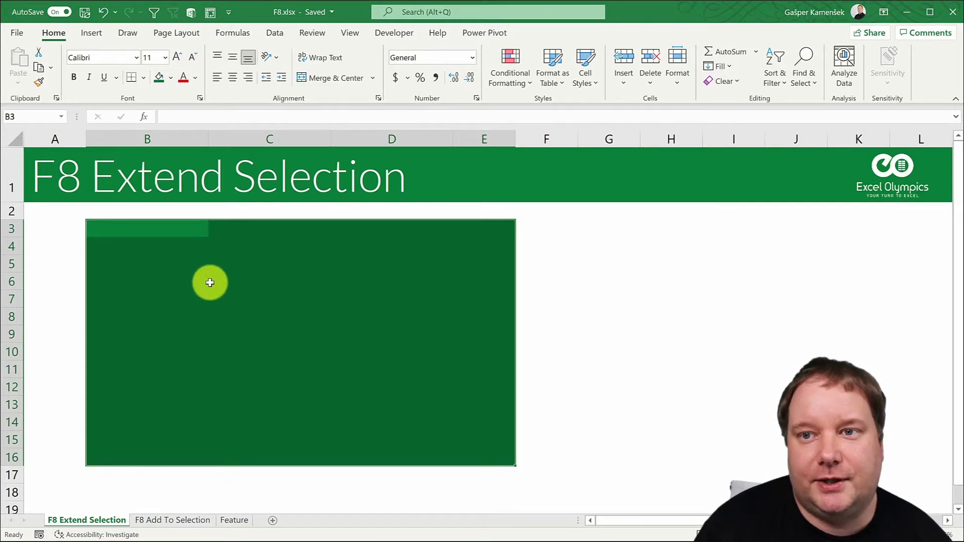
# Step: Select column A from A3 down to A100 via the Name Box, then return to B3
pyautogui.click(51, 230)
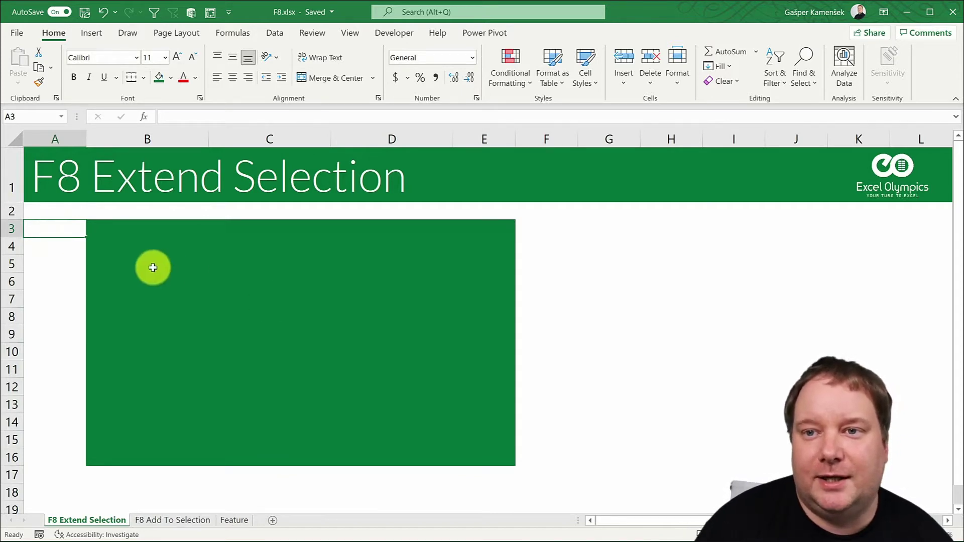
pyautogui.click(61, 225)
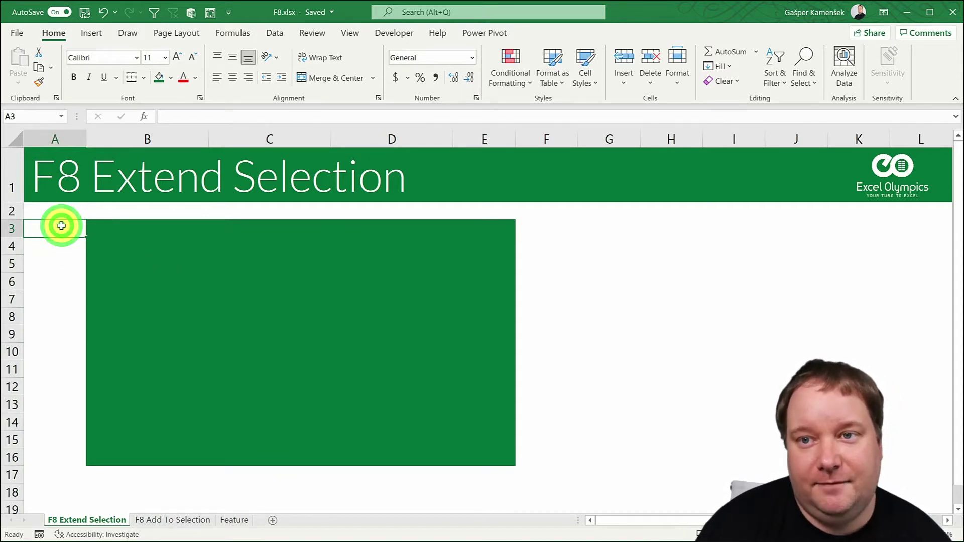
pyautogui.click(25, 117)
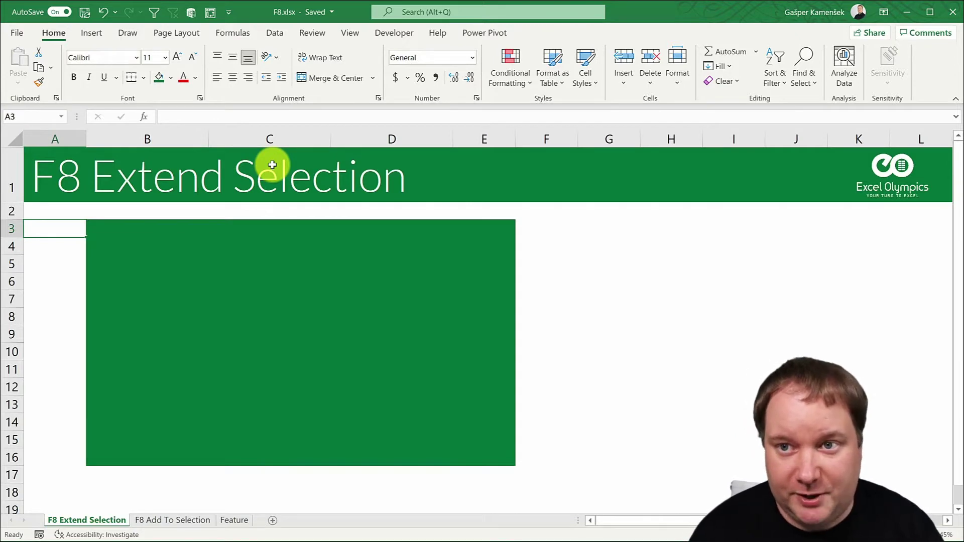
pyautogui.hotkey('shift', 'Return')
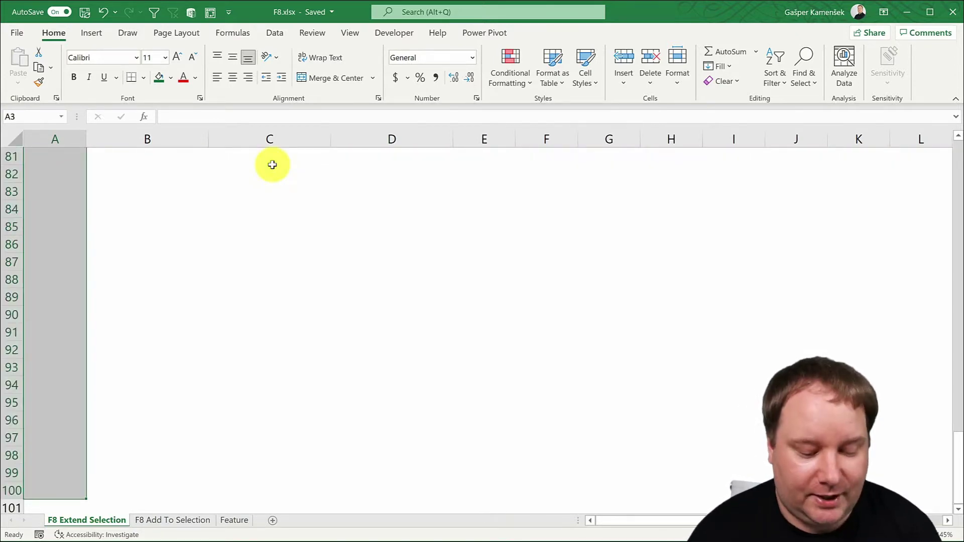
pyautogui.hotkey('ctrl', 'BackSpace')
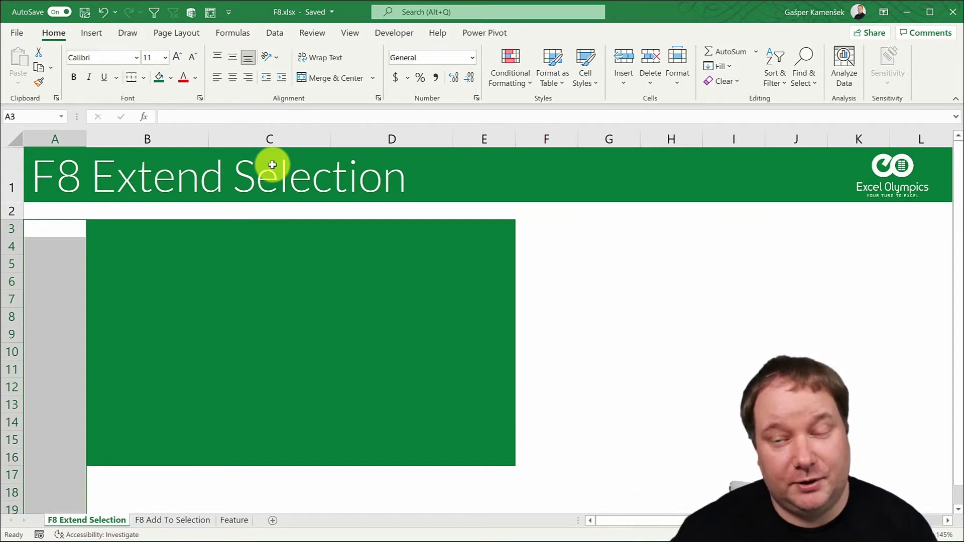
pyautogui.click(123, 229)
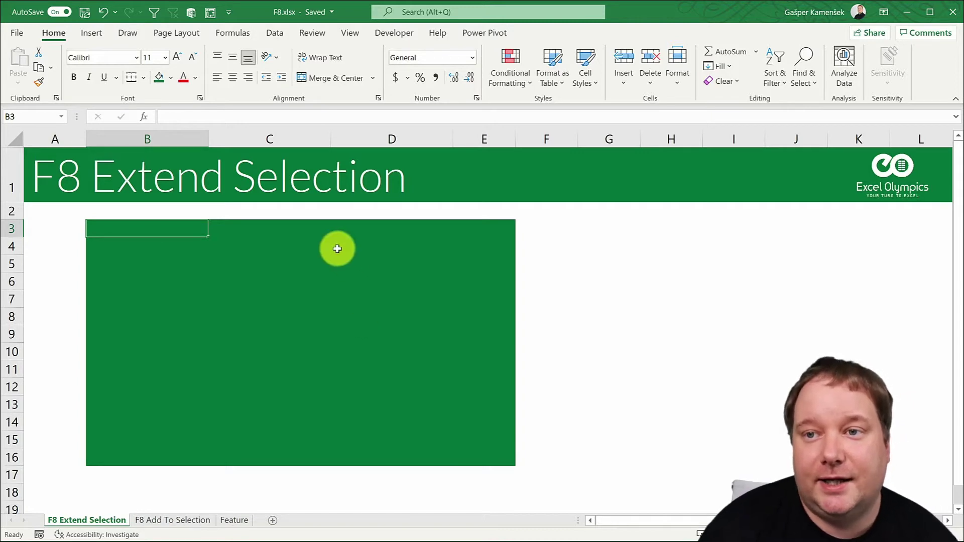
# Step: Extend from B3 through D7, G7, E11, D14, G13 and D16 to B3:E16, then end extend mode
pyautogui.click(155, 229)
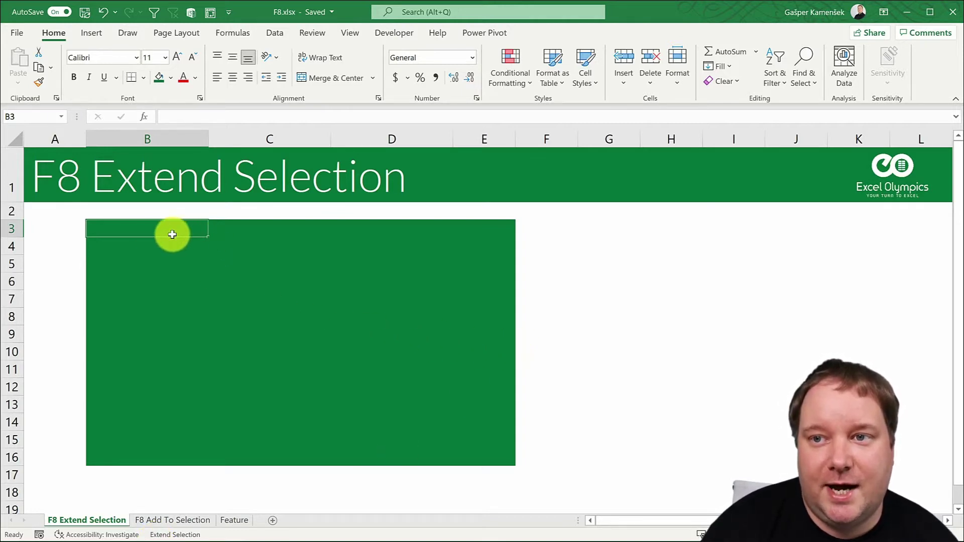
pyautogui.click(411, 295)
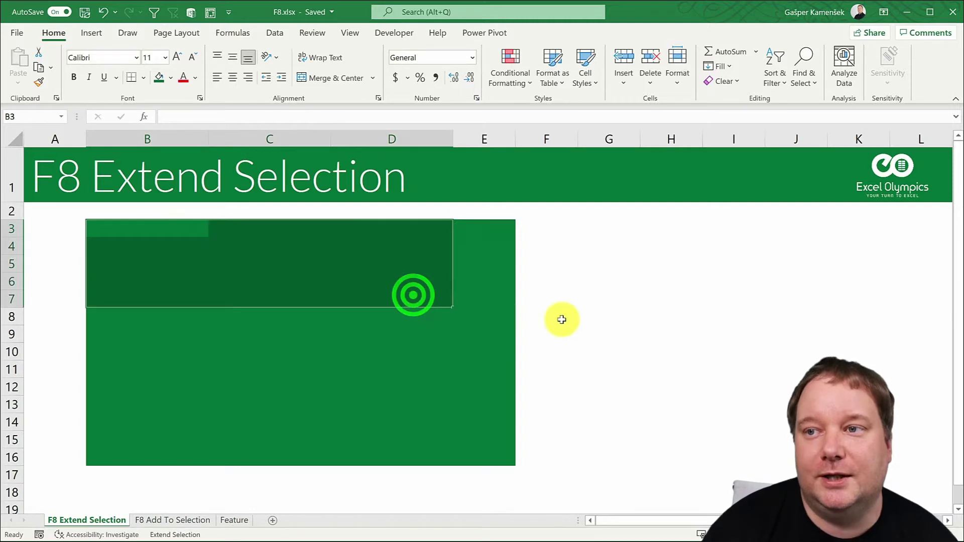
pyautogui.click(616, 293)
pyautogui.click(488, 368)
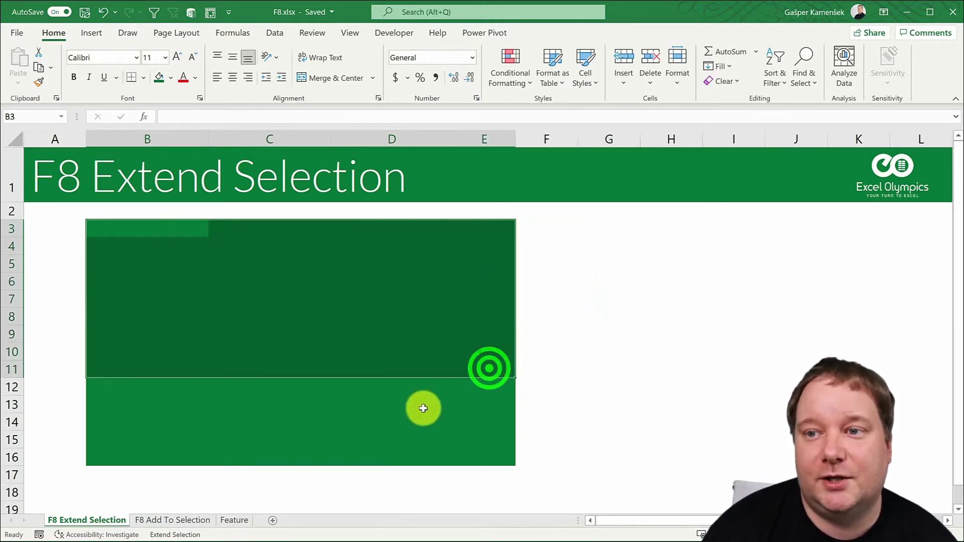
pyautogui.click(381, 424)
pyautogui.click(606, 400)
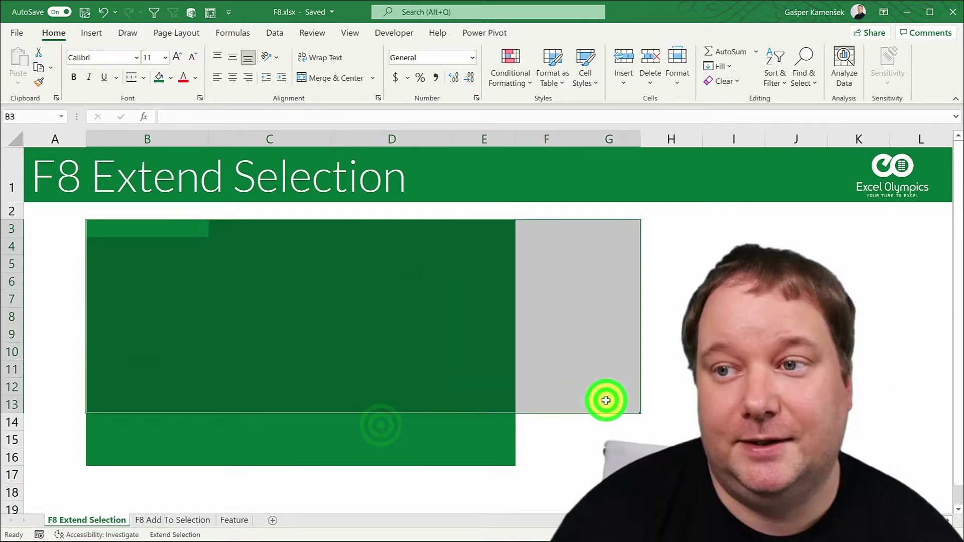
pyautogui.click(385, 463)
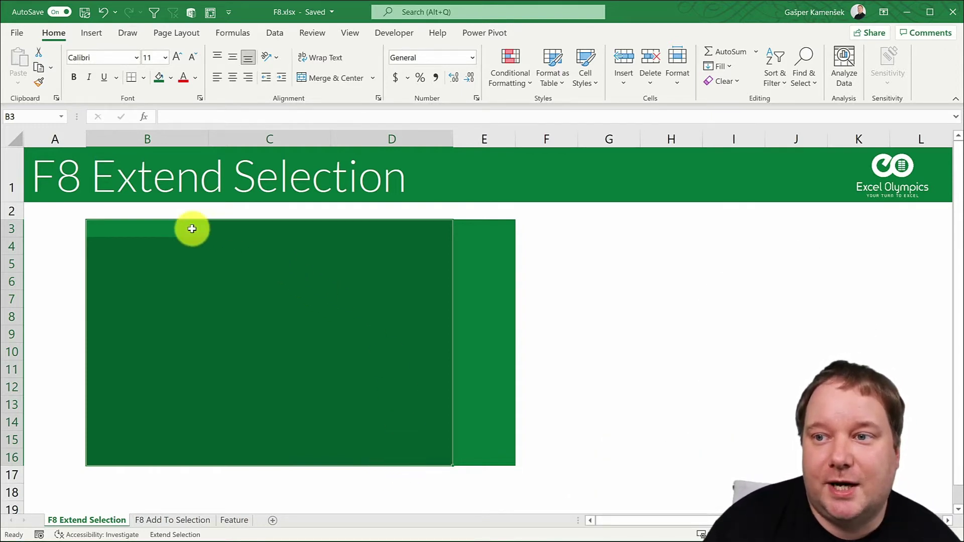
pyautogui.click(493, 454)
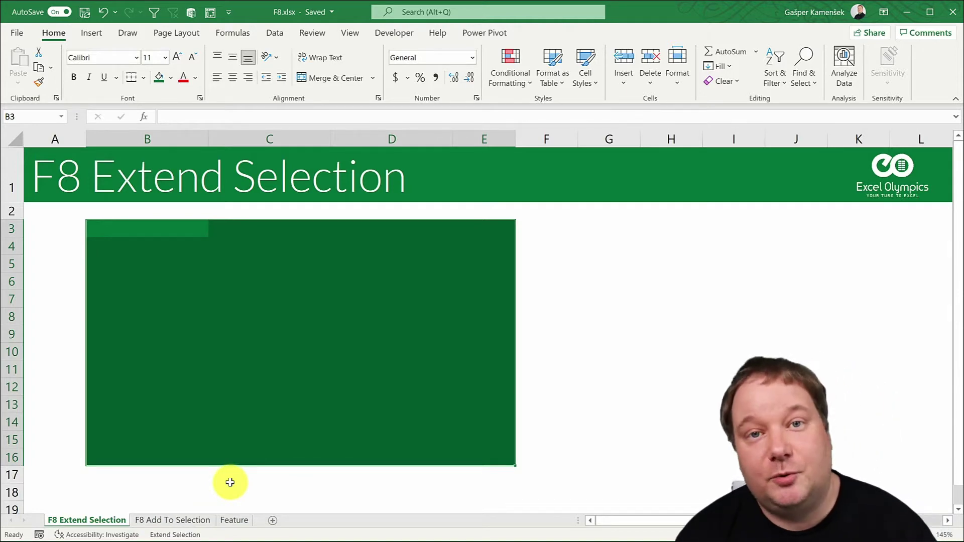
pyautogui.press('F8')
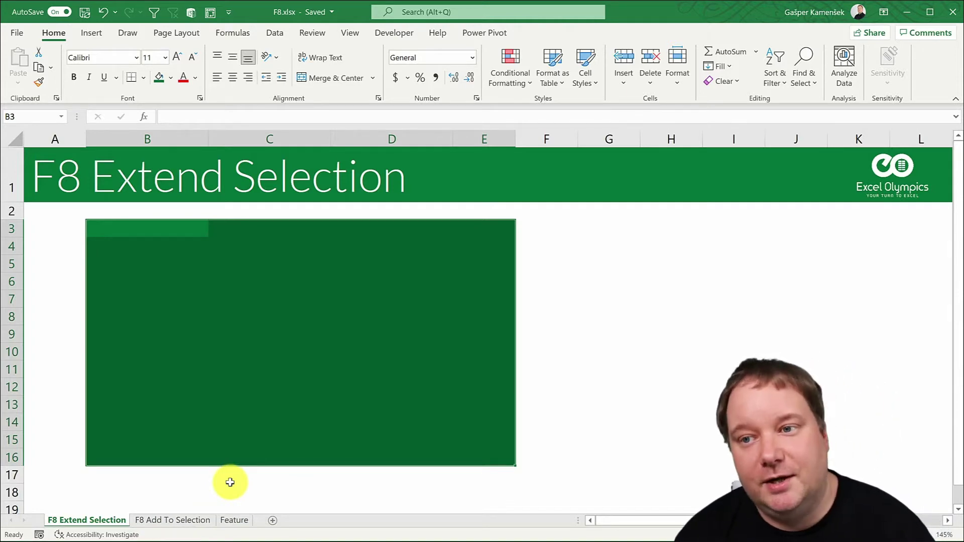
# Step: On the Shift + F8 Add To Selection sheet, drag over B3:E16, G3:H20 and B19:E20
pyautogui.click(217, 512)
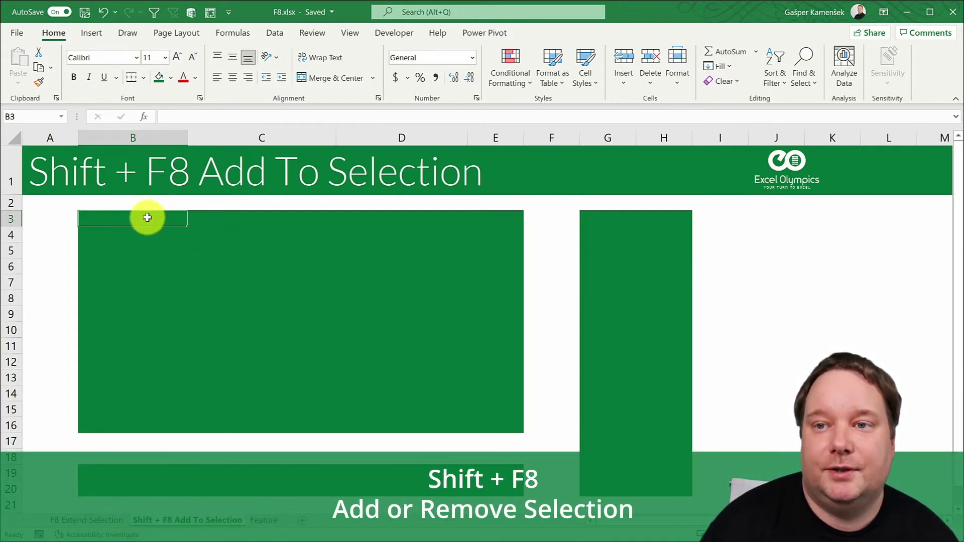
pyautogui.moveTo(146, 217); pyautogui.dragTo(492, 422)
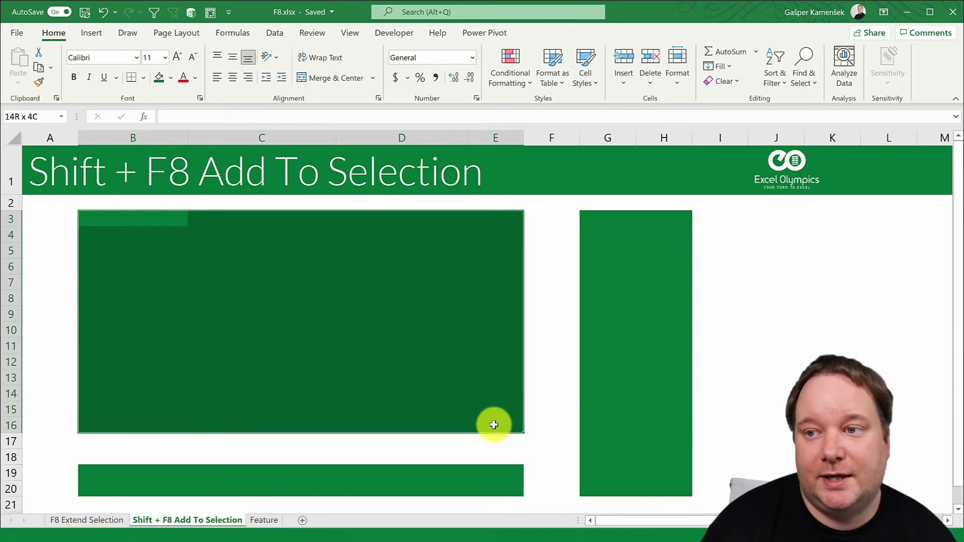
pyautogui.moveTo(597, 227); pyautogui.dragTo(672, 484)
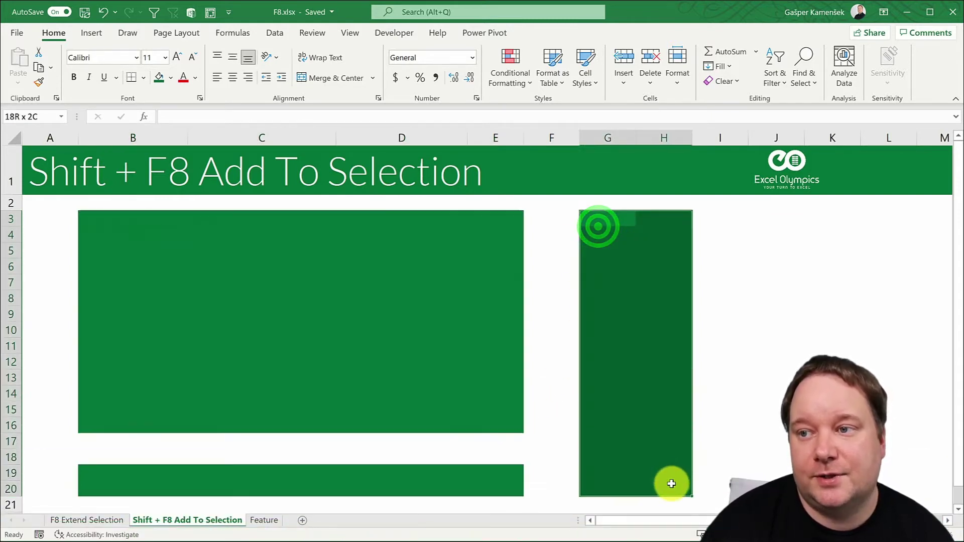
pyautogui.moveTo(105, 472); pyautogui.dragTo(498, 471)
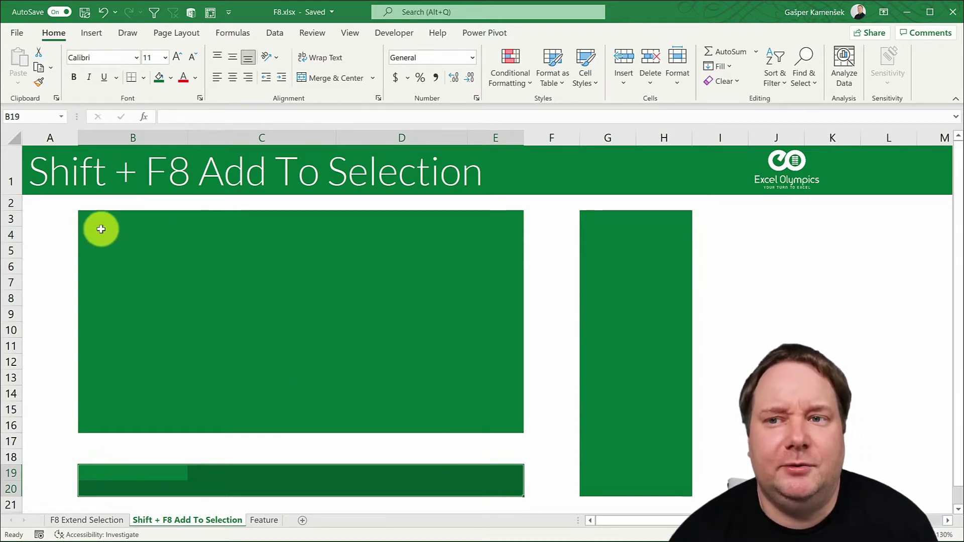
# Step: Reselect B3:E16, G3:H20 and B19:E20 together as one multi-range selection
pyautogui.moveTo(105, 218); pyautogui.dragTo(499, 419)
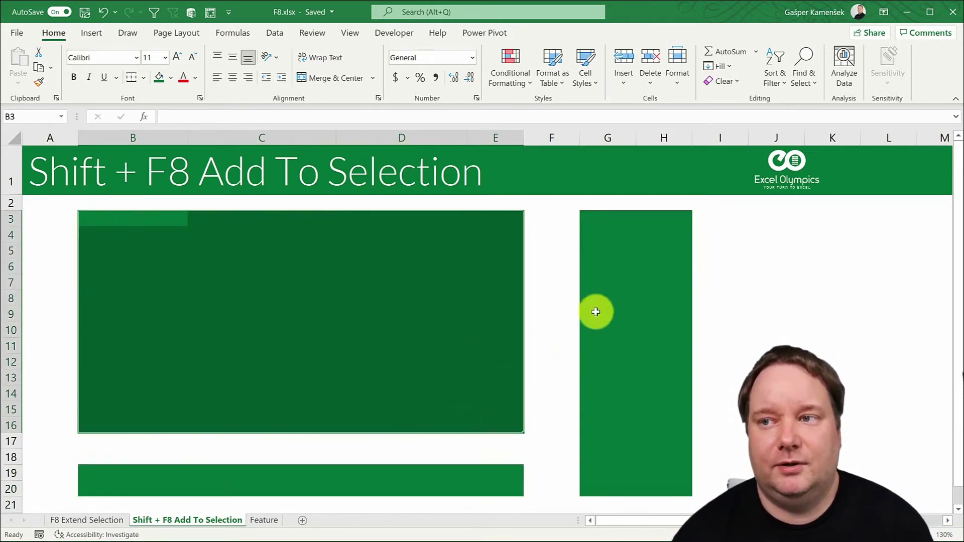
pyautogui.moveTo(600, 220); pyautogui.dragTo(683, 494)
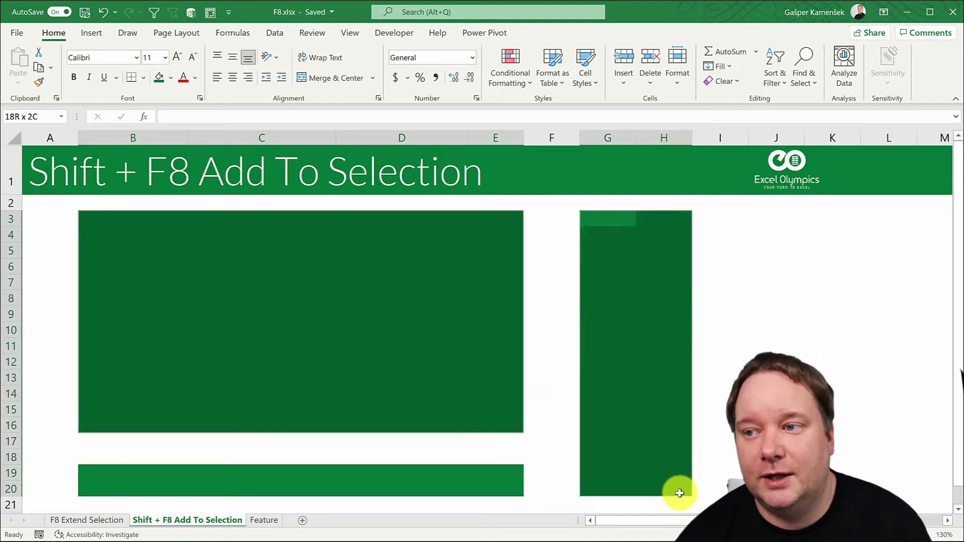
pyautogui.keyDown('ctrl'); pyautogui.click(99, 472); pyautogui.keyUp('ctrl')
pyautogui.moveTo(99, 473); pyautogui.dragTo(502, 487)
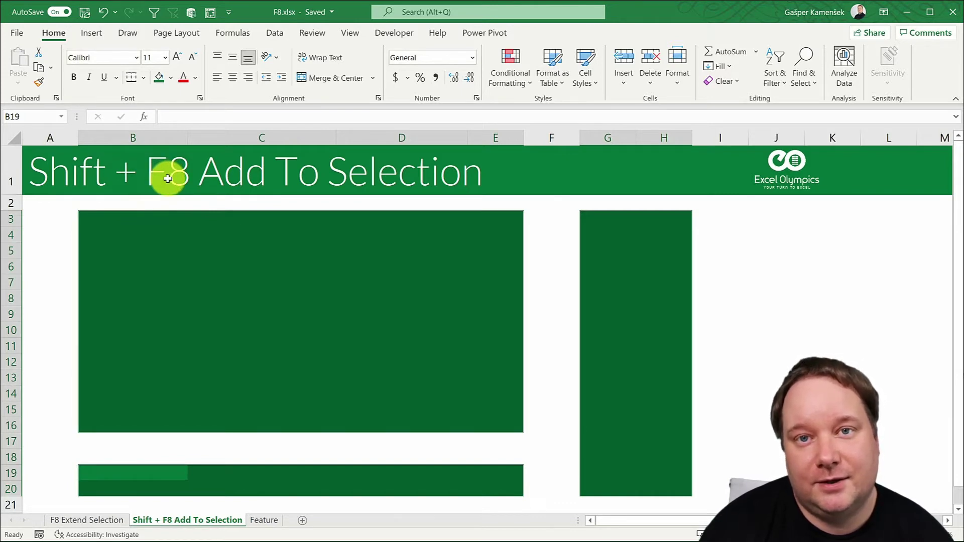
# Step: Select B3:E16, then add G3:H19 and B19:D19 using Shift+F8 add mode
pyautogui.click(107, 221)
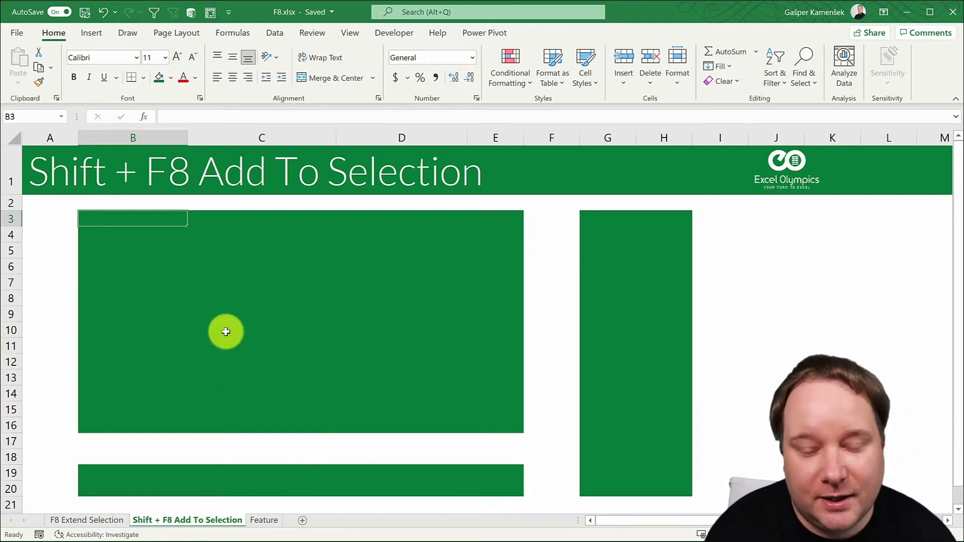
pyautogui.hotkey('shift', 'F8')
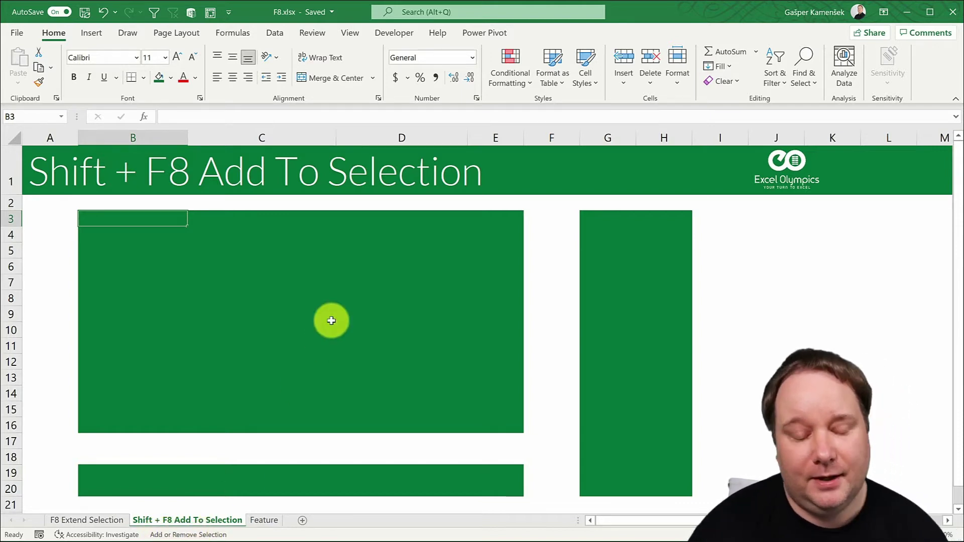
pyautogui.hotkey('shift', 'F8')
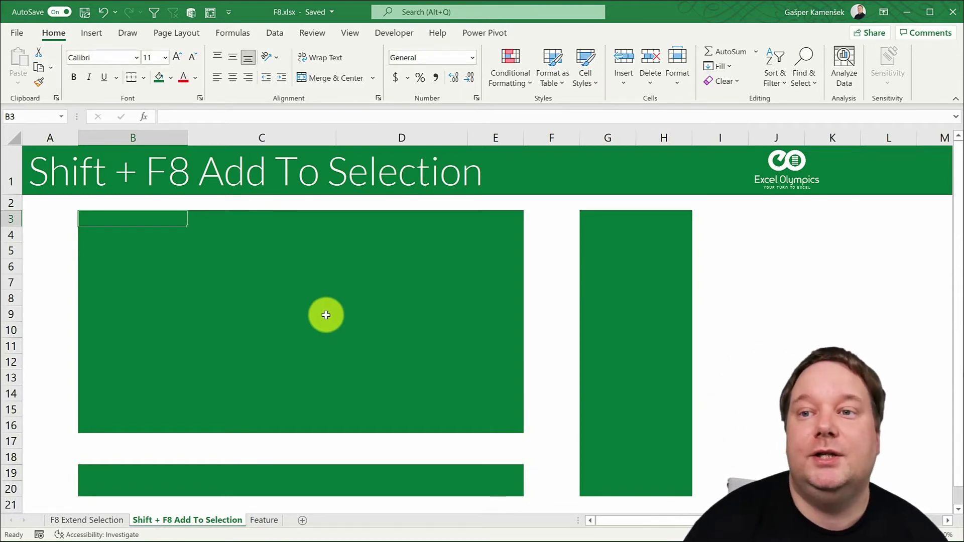
pyautogui.click(145, 218)
pyautogui.moveTo(145, 219); pyautogui.dragTo(502, 425)
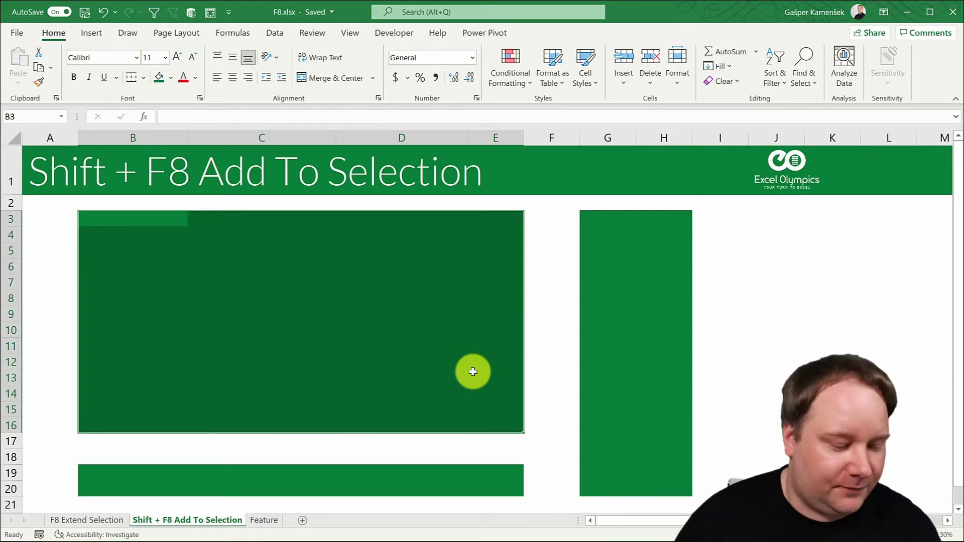
pyautogui.hotkey('shift', 'F8')
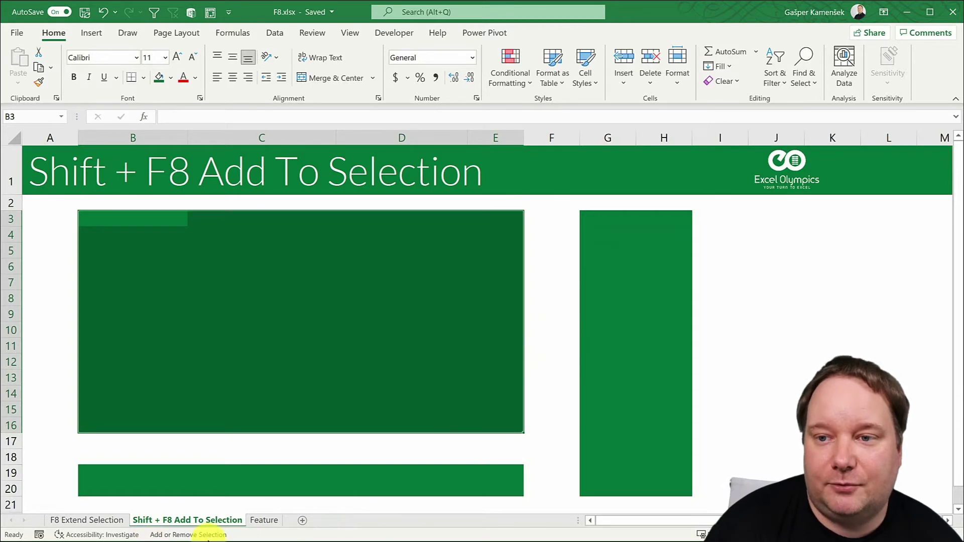
pyautogui.moveTo(593, 219); pyautogui.dragTo(669, 481)
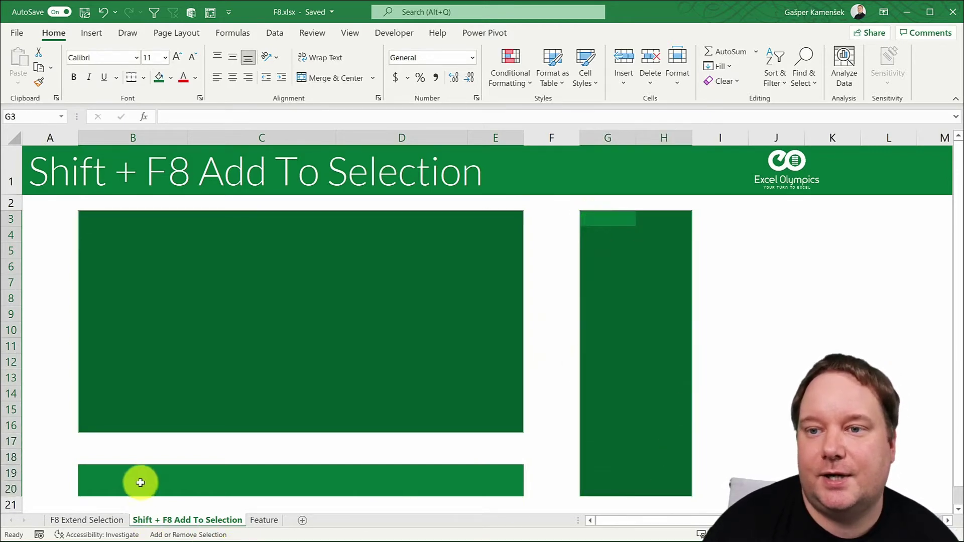
pyautogui.moveTo(99, 474); pyautogui.dragTo(492, 485)
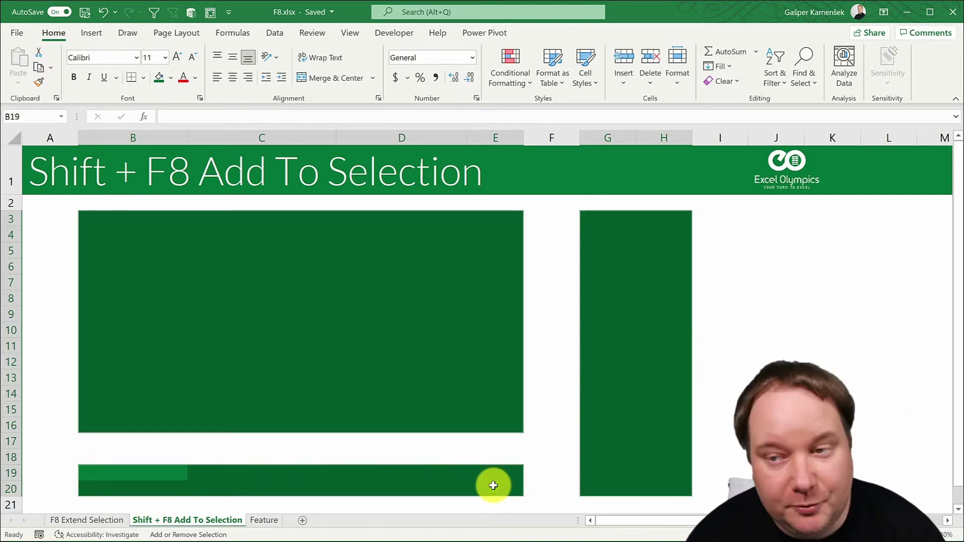
# Step: Fill all selected block cells with 12, then clear them with Delete
pyautogui.write('12')
pyautogui.hotkey('ctrl', 'Return')
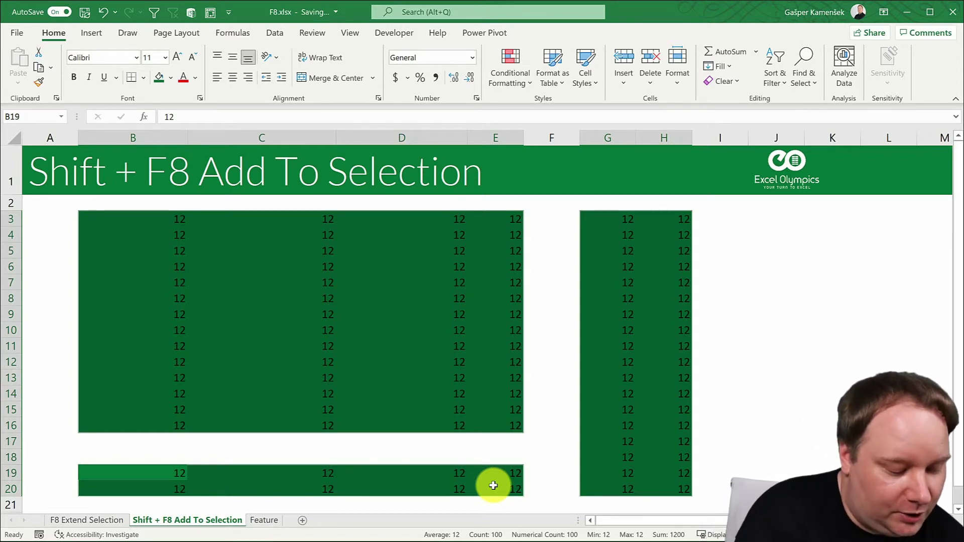
pyautogui.press('Delete')
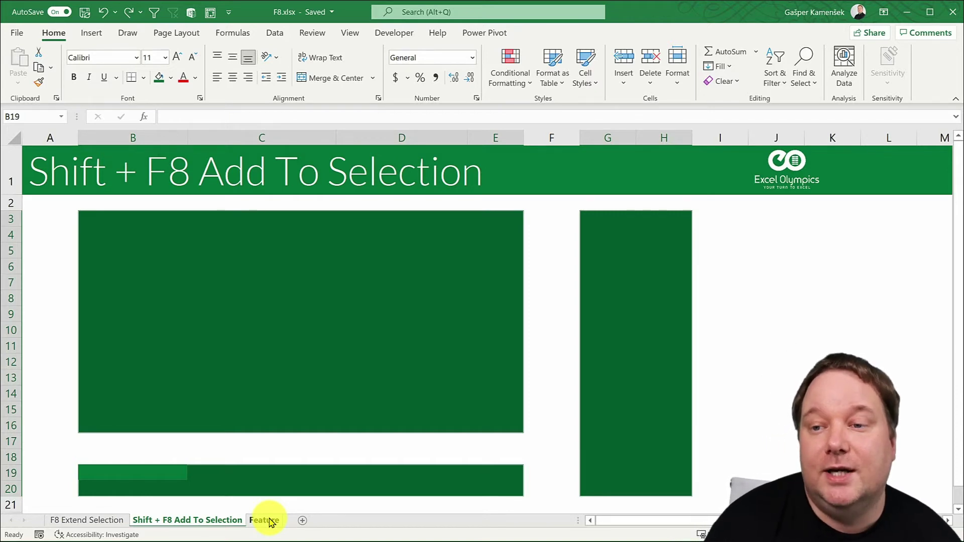
# Step: Open the Feature sheet, put the active cell on B3, and drag across the first green block
pyautogui.click(269, 521)
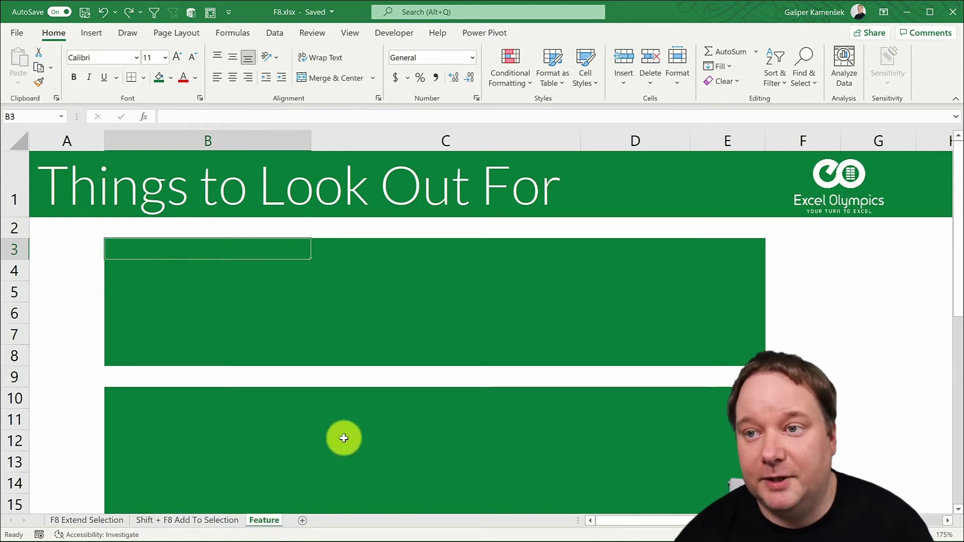
pyautogui.scroll(-5, 343, 438)
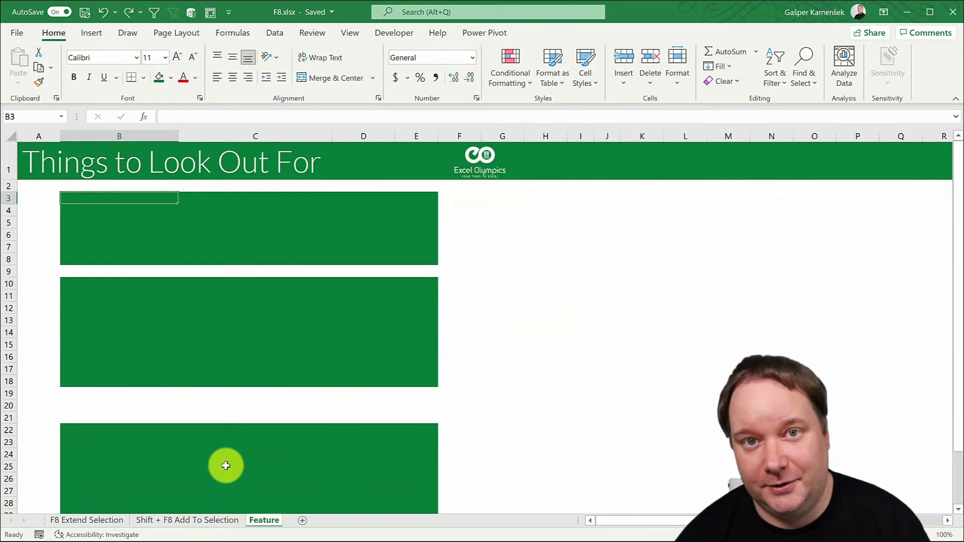
pyautogui.scroll(2, 226, 463)
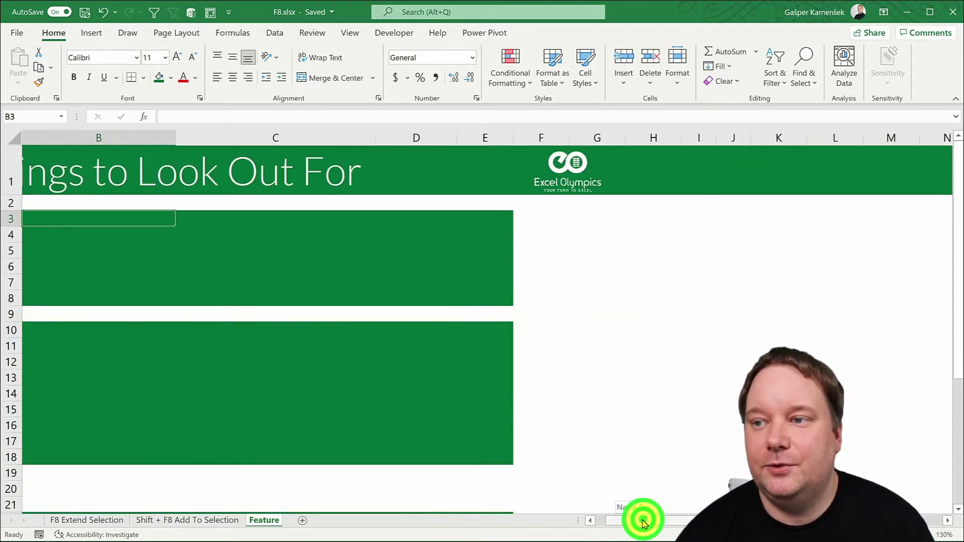
pyautogui.moveTo(641, 520); pyautogui.dragTo(634, 520)
pyautogui.scroll(3, 89, 254)
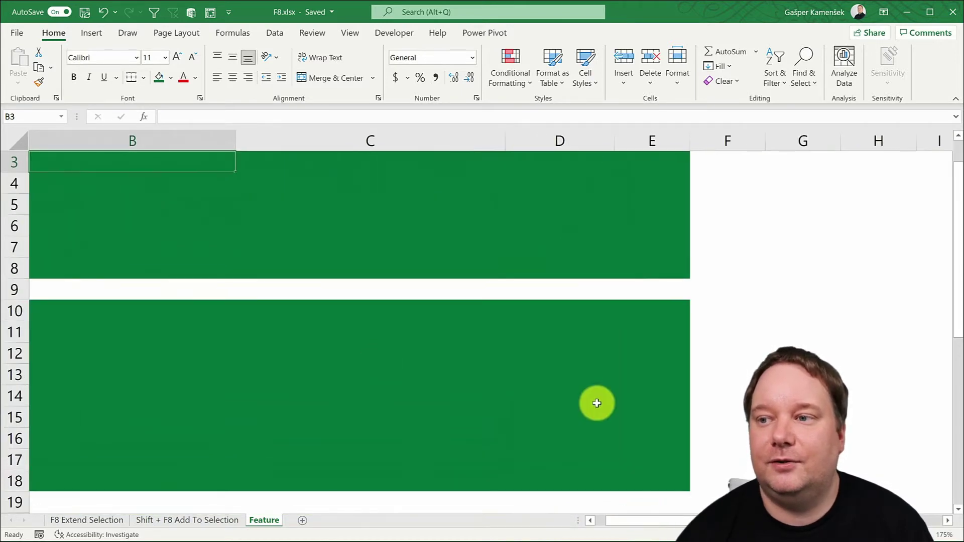
pyautogui.hotkey('ctrl', 'Home')
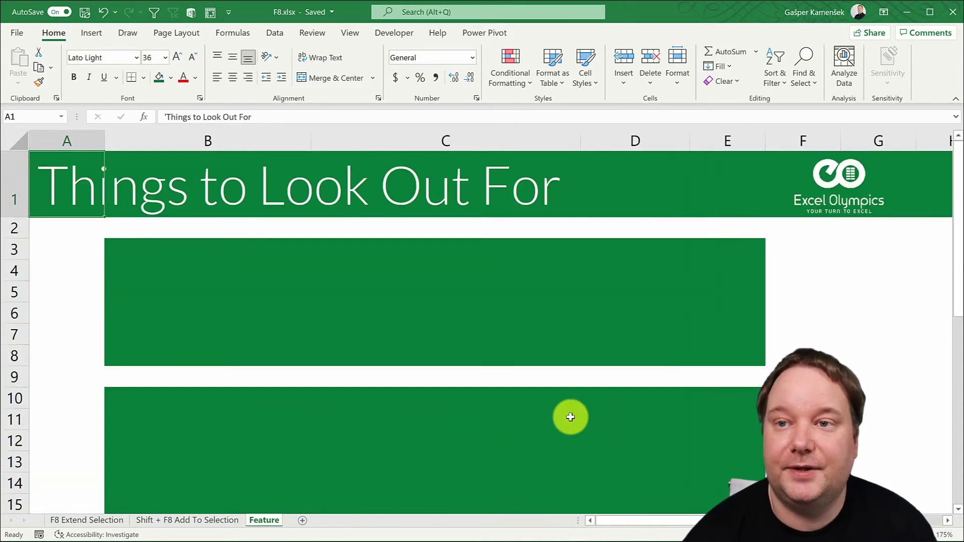
pyautogui.press('Down')
pyautogui.press('Down')
pyautogui.press('Right')
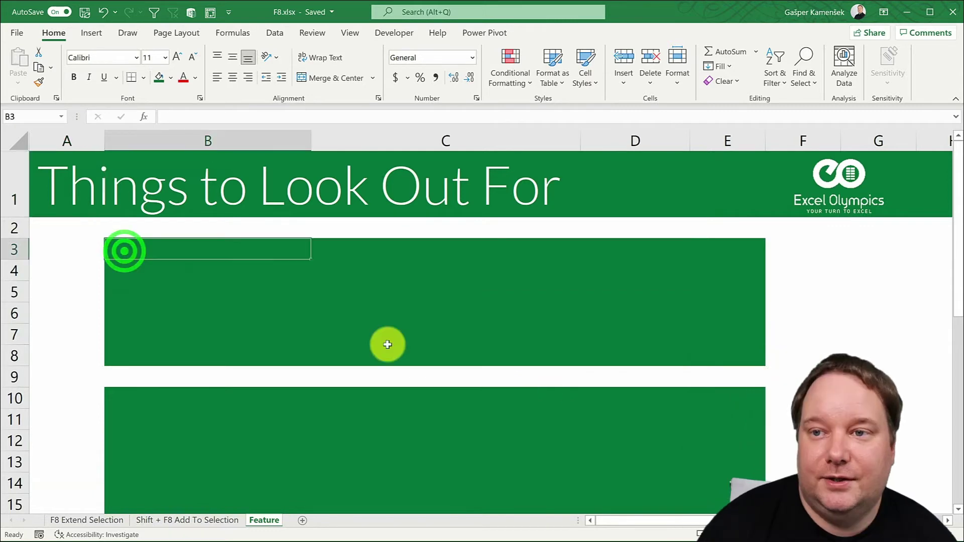
pyautogui.scroll(-1, 387, 344)
pyautogui.scroll(1, 174, 397)
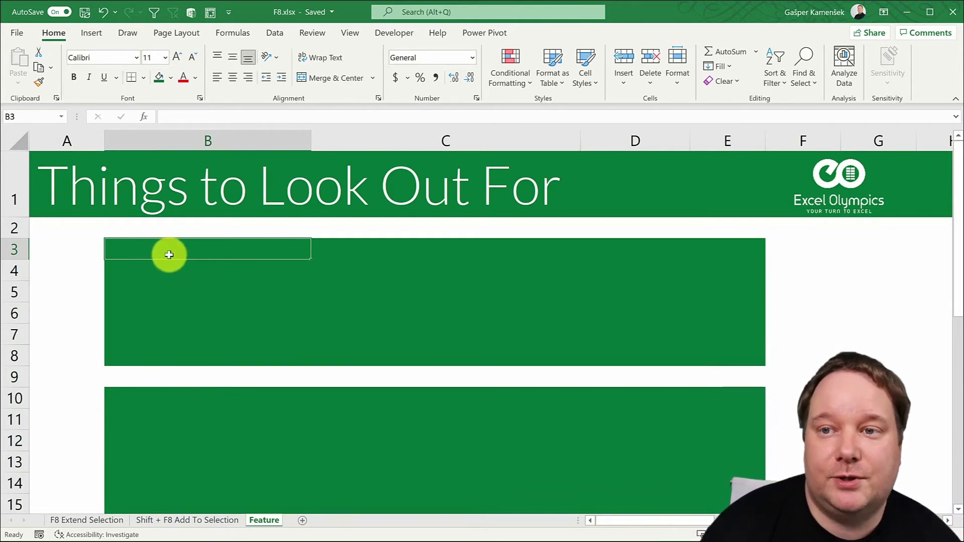
pyautogui.moveTo(170, 250); pyautogui.dragTo(729, 348)
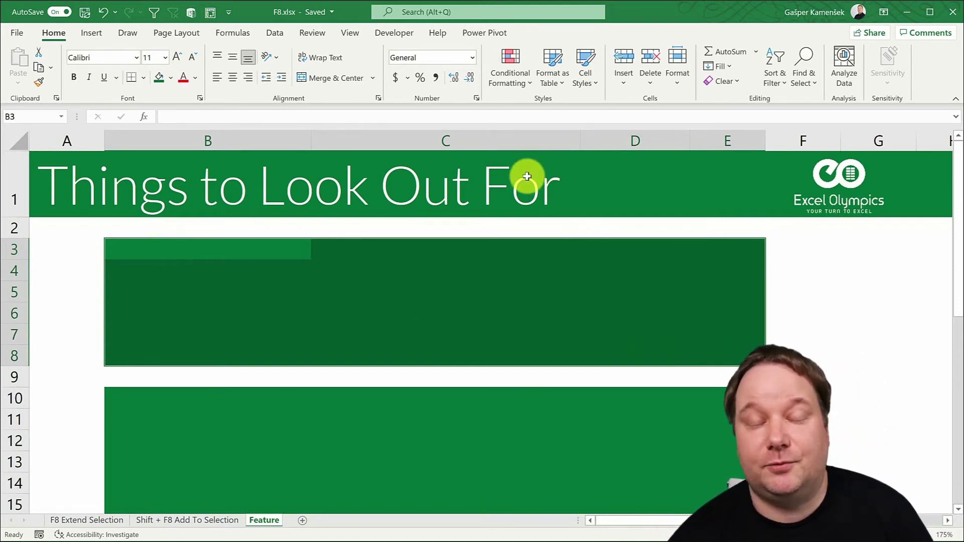
# Step: Select B3:E8 using F8 extend mode, then switch to Shift+F8 Add to Selection mode
pyautogui.click(201, 255)
pyautogui.press('F8')
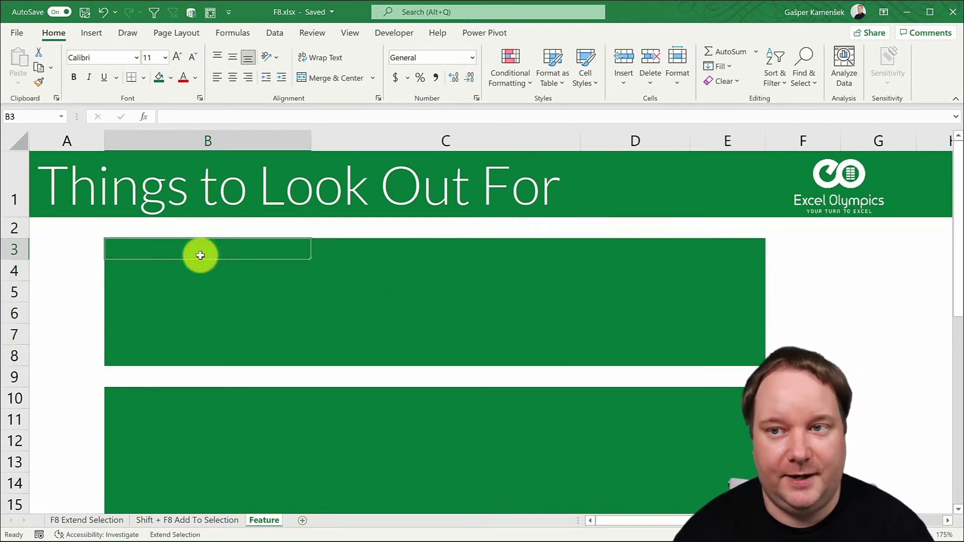
pyautogui.click(747, 352)
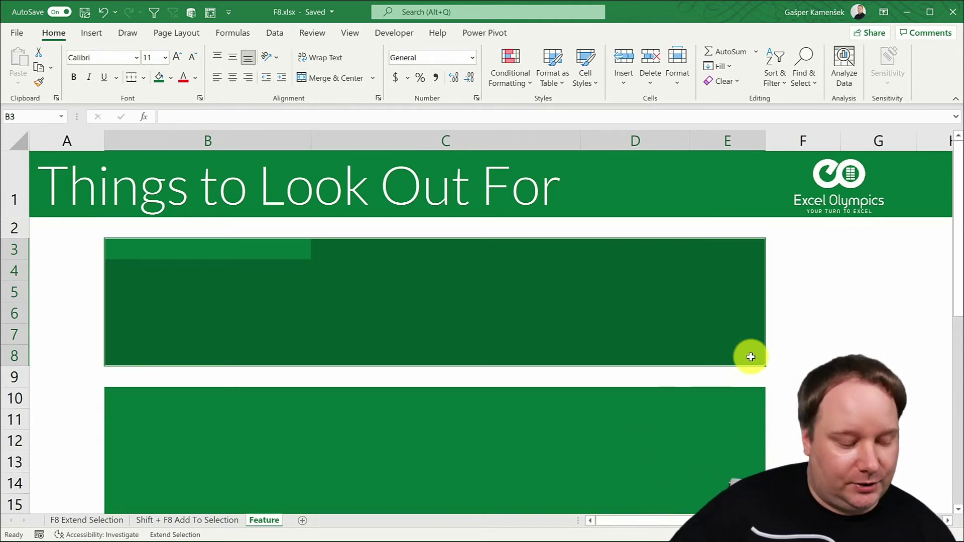
pyautogui.hotkey('shift', 'F8')
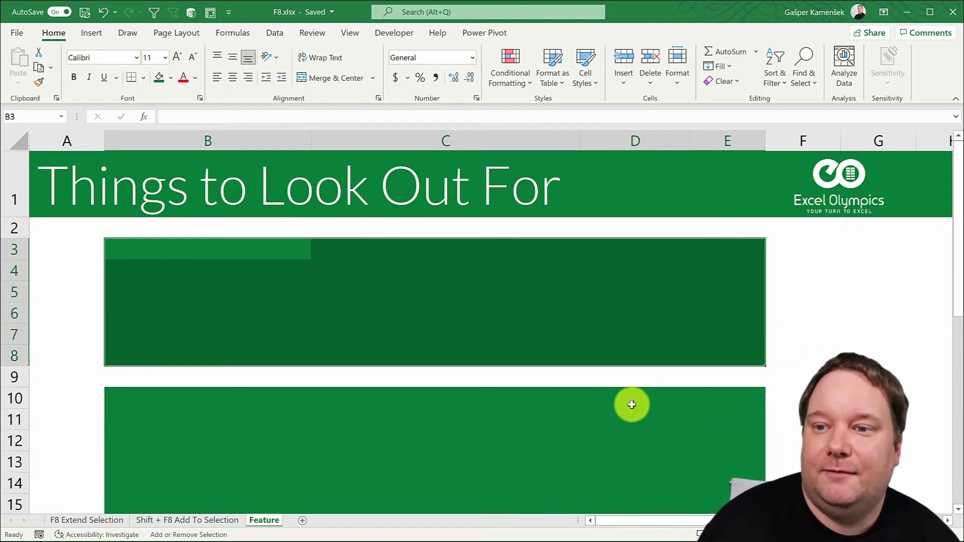
pyautogui.hotkey('shift', 'F8')
pyautogui.scroll(-1, 631, 405)
pyautogui.scroll(-1, 632, 405)
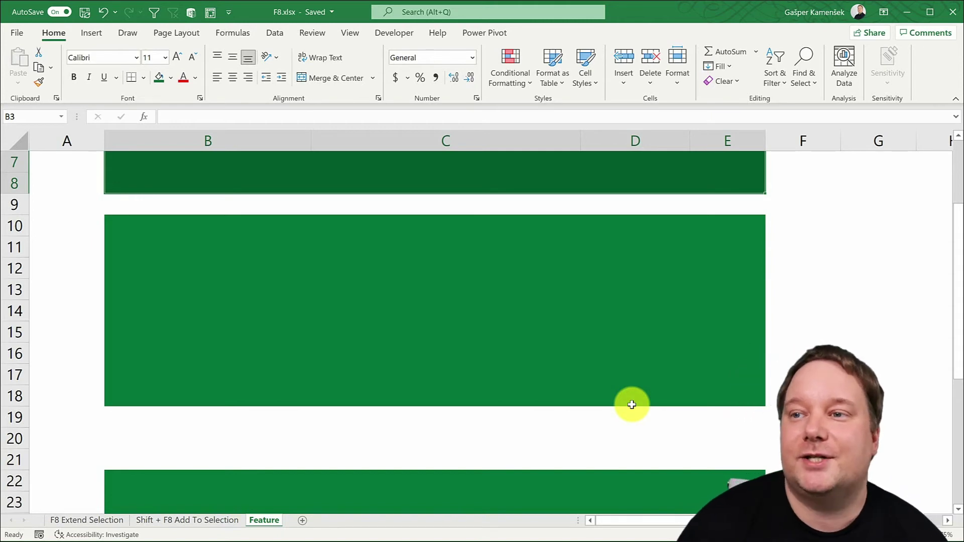
pyautogui.scroll(2, 631, 405)
pyautogui.scroll(-2, 632, 405)
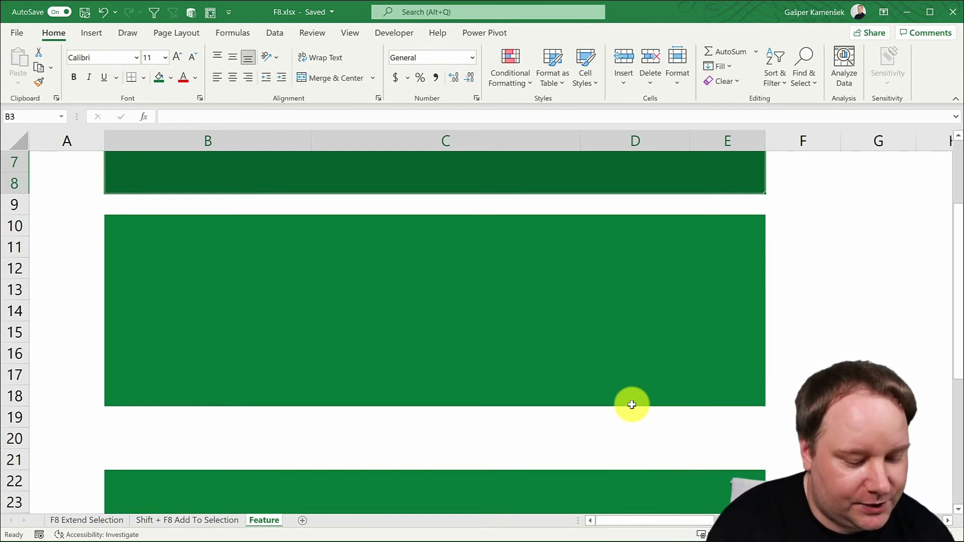
pyautogui.hotkey('shift', 'F8')
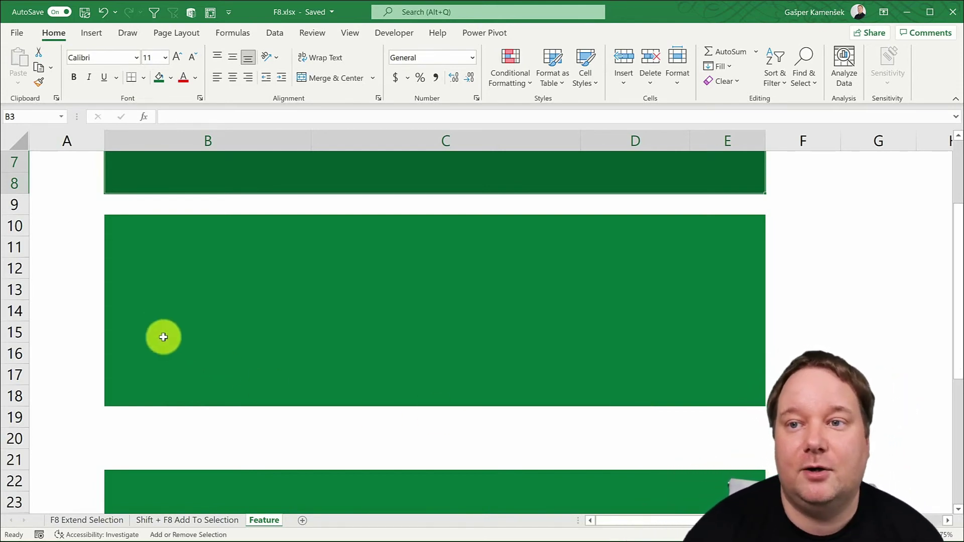
# Step: Add the second green block and the third block B22:E35 to the existing selection
pyautogui.moveTo(125, 226); pyautogui.dragTo(723, 396)
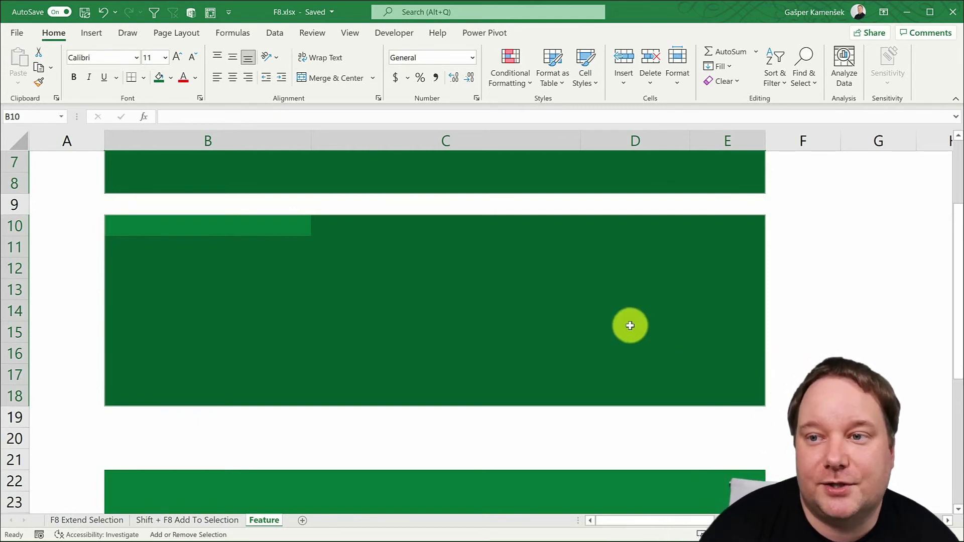
pyautogui.scroll(-5, 630, 325)
pyautogui.hotkey('shift', 'F8')
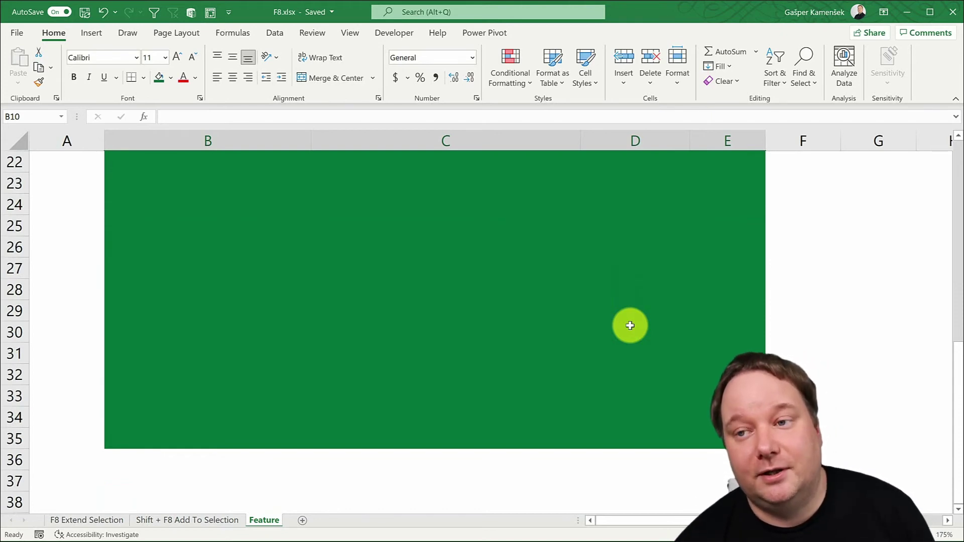
pyautogui.scroll(1, 630, 326)
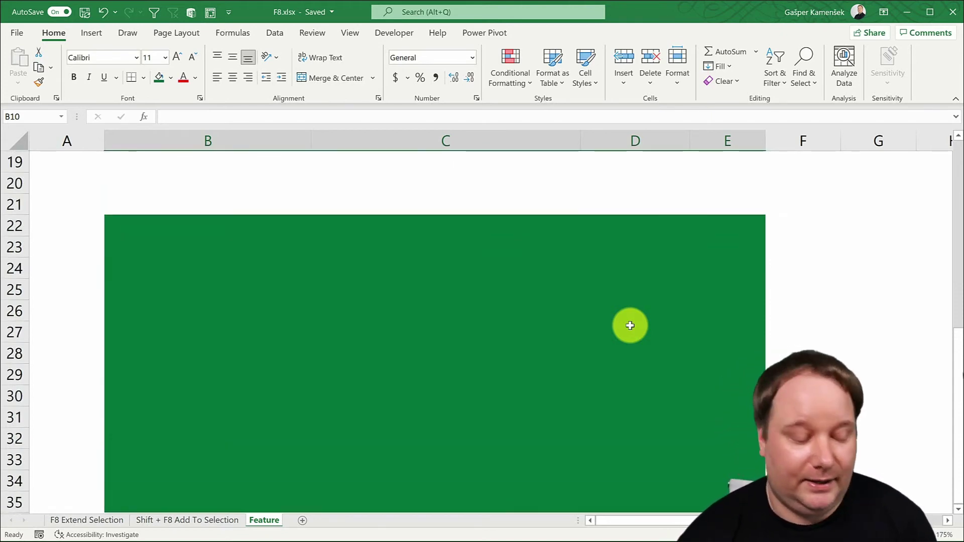
pyautogui.hotkey('shift', 'F8')
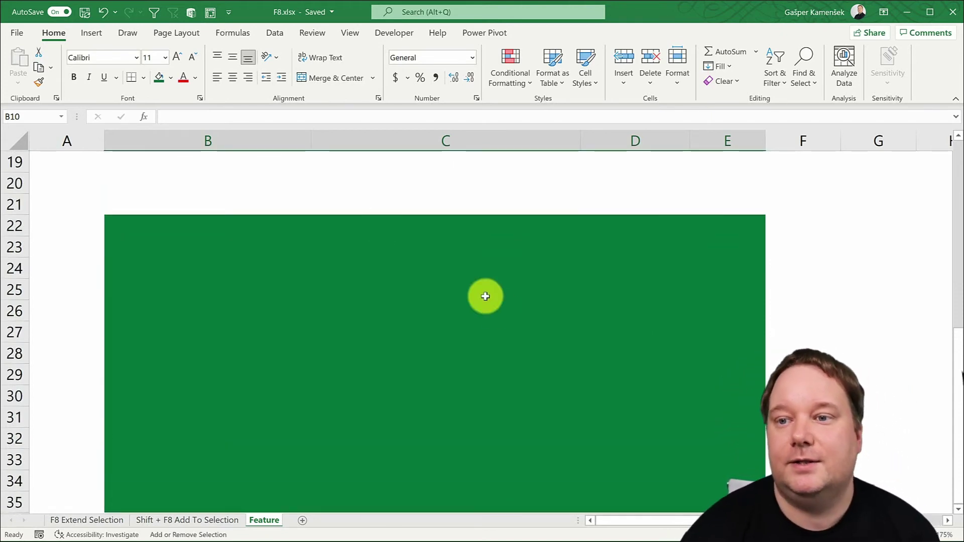
pyautogui.moveTo(141, 221)
pyautogui.mouseDown()
pyautogui.moveTo(549, 325)
pyautogui.moveTo(700, 486)
pyautogui.moveTo(729, 490)
pyautogui.moveTo(721, 438)
pyautogui.mouseUp()
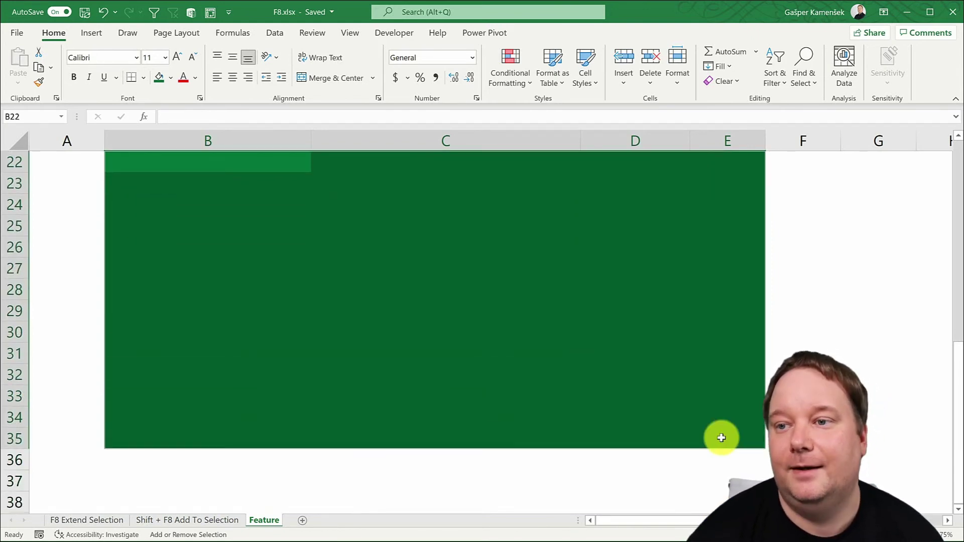
pyautogui.scroll(7, 721, 438)
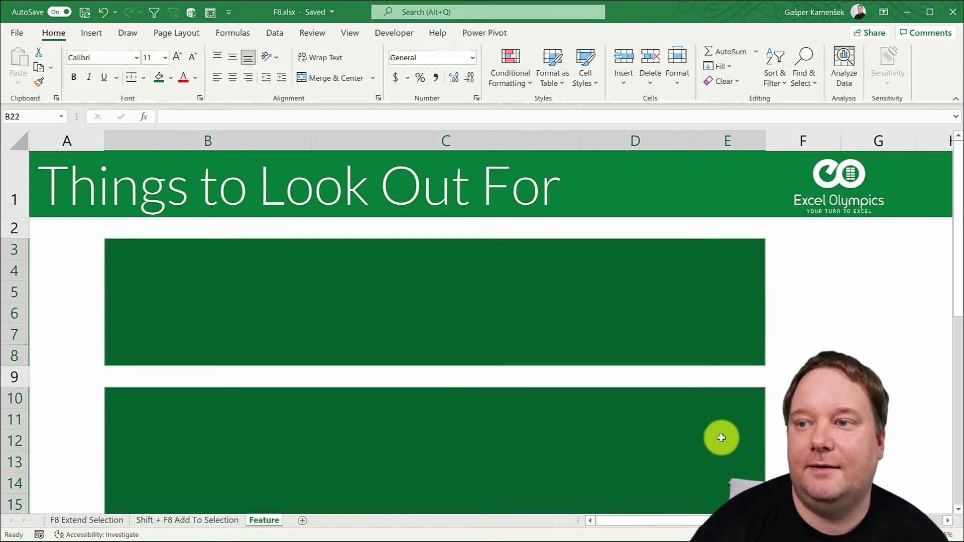
pyautogui.scroll(-7, 721, 438)
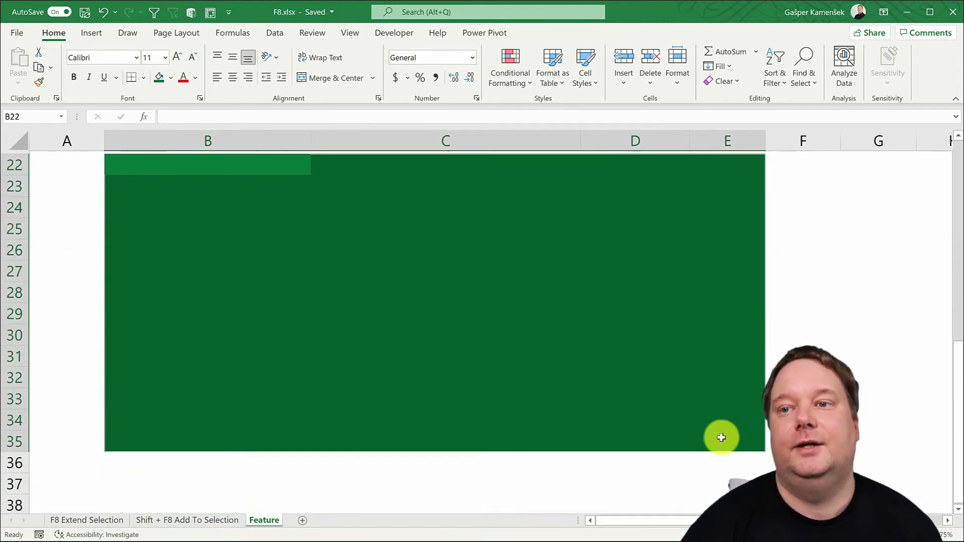
# Step: Enter 100 into every selected cell of the three green blocks with Ctrl+Enter
pyautogui.write('100')
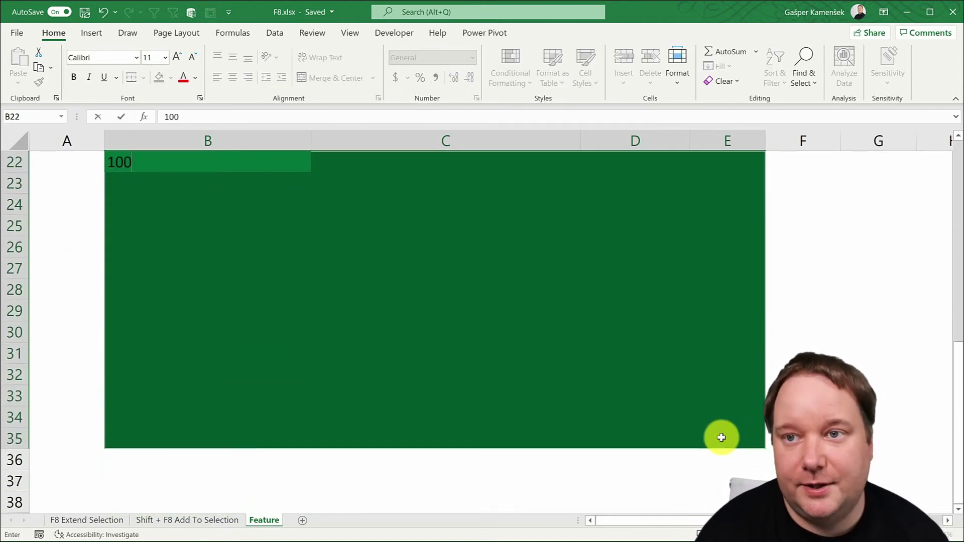
pyautogui.hotkey('ctrl', 'Return')
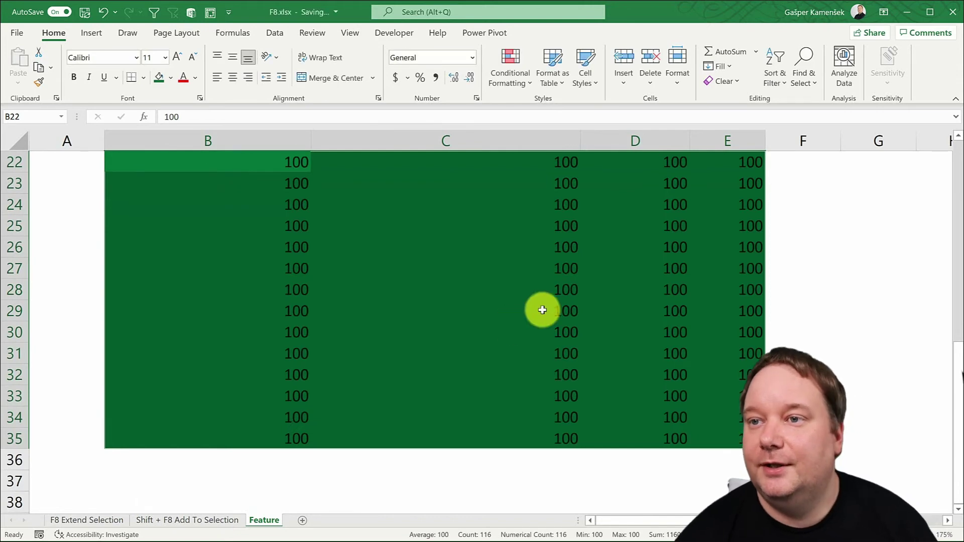
pyautogui.scroll(7, 542, 310)
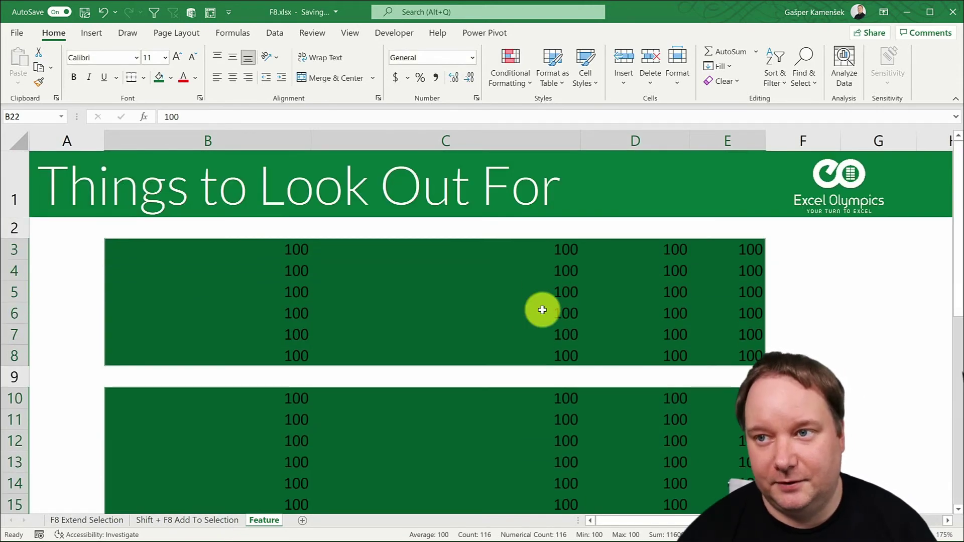
pyautogui.scroll(-4, 542, 310)
pyautogui.scroll(4, 540, 309)
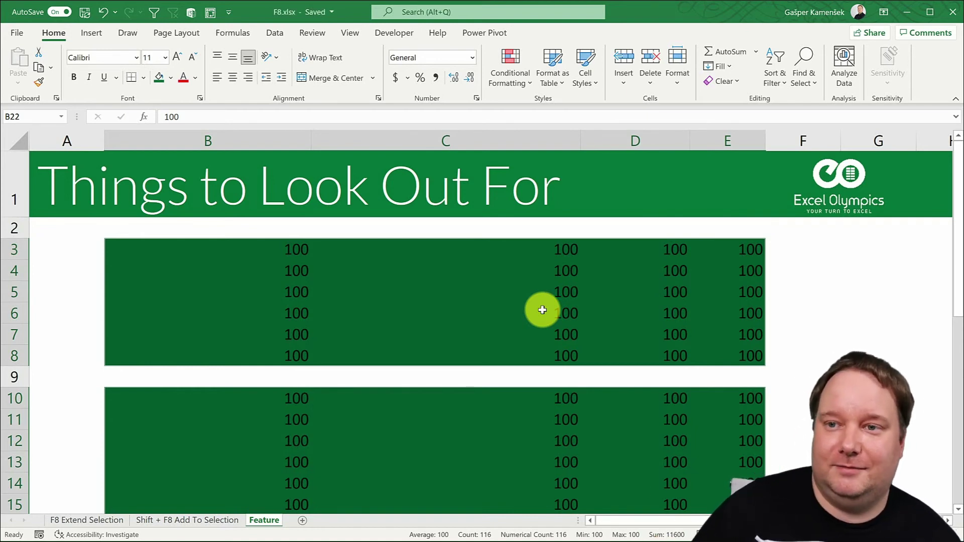
pyautogui.moveTo(210, 248); pyautogui.dragTo(400, 354)
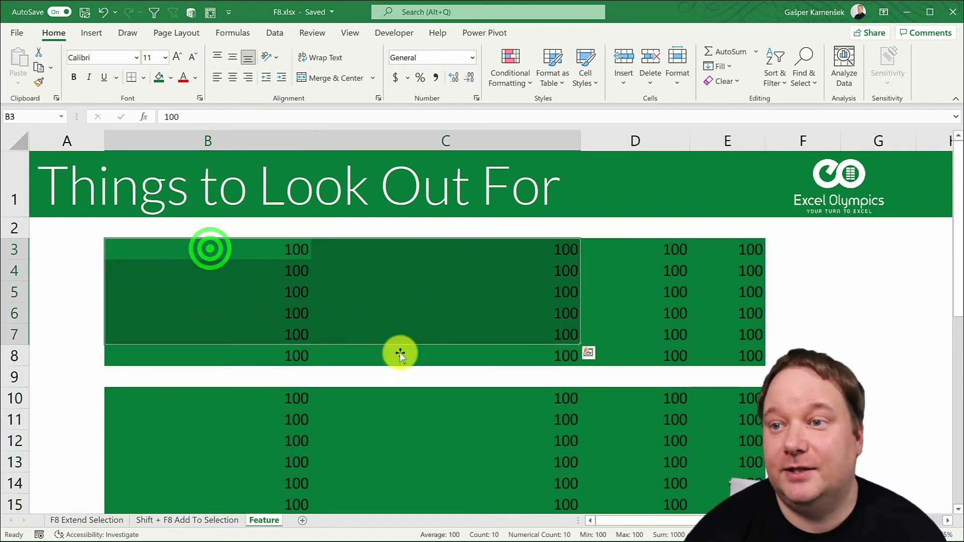
pyautogui.moveTo(715, 282); pyautogui.dragTo(746, 315)
pyautogui.moveTo(823, 341); pyautogui.dragTo(869, 383)
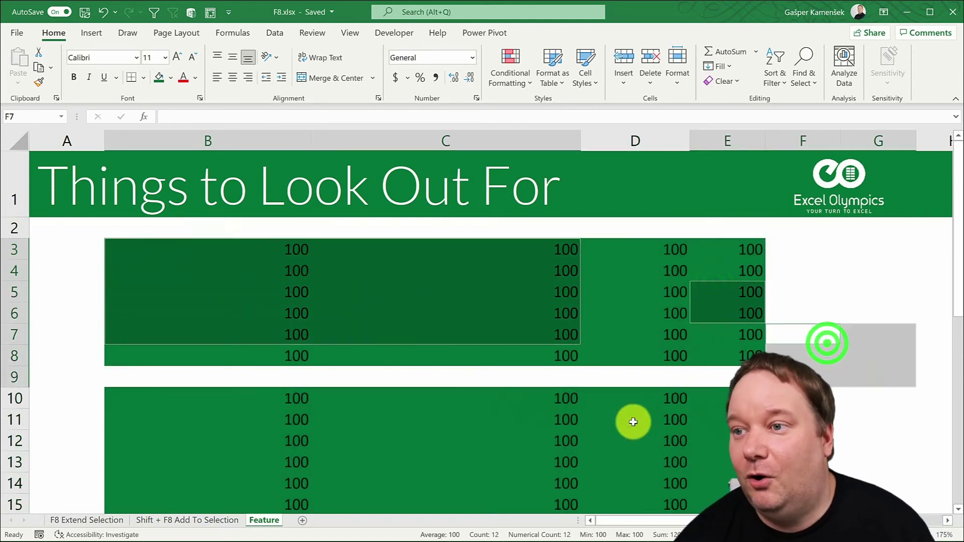
pyautogui.moveTo(633, 422); pyautogui.dragTo(633, 441)
pyautogui.keyDown('ctrl'); pyautogui.click(327, 438); pyautogui.keyUp('ctrl')
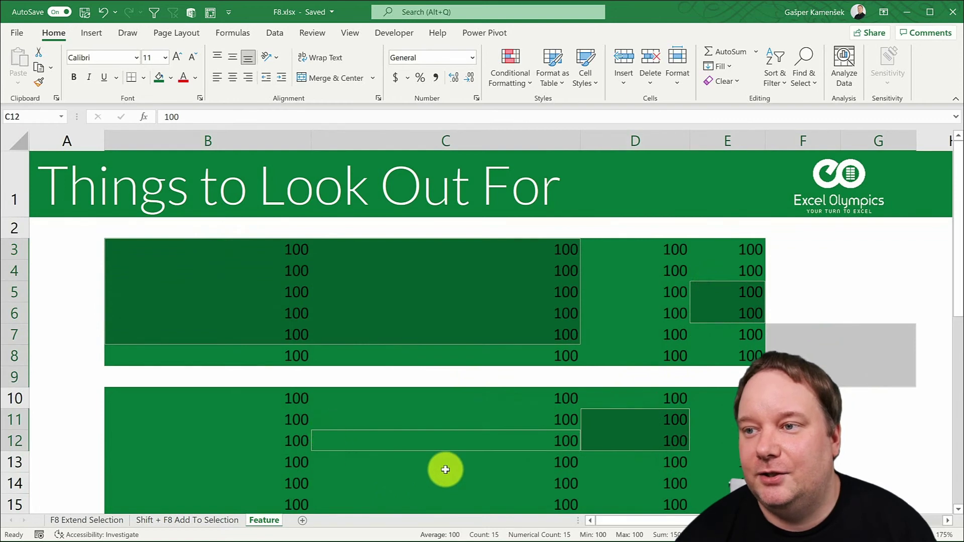
pyautogui.scroll(-3, 446, 470)
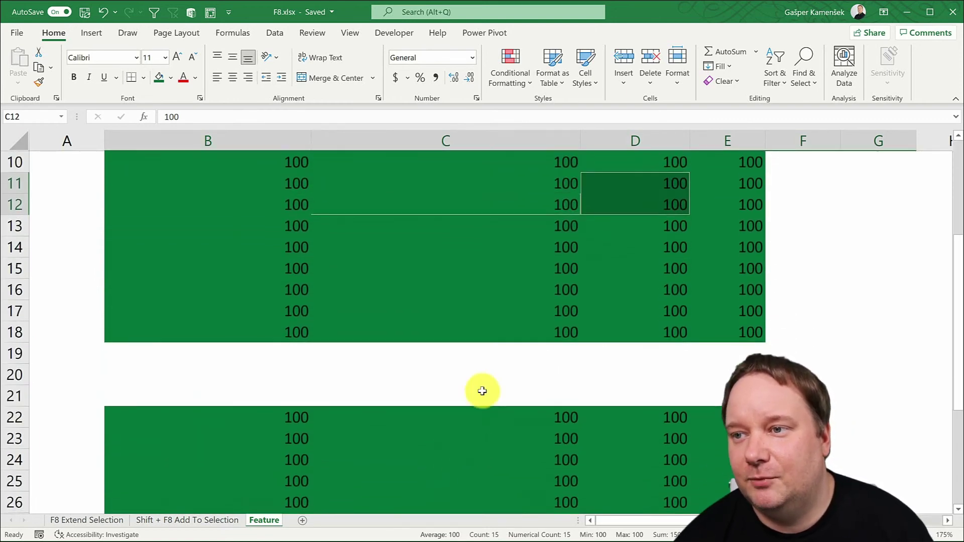
pyautogui.click(488, 379)
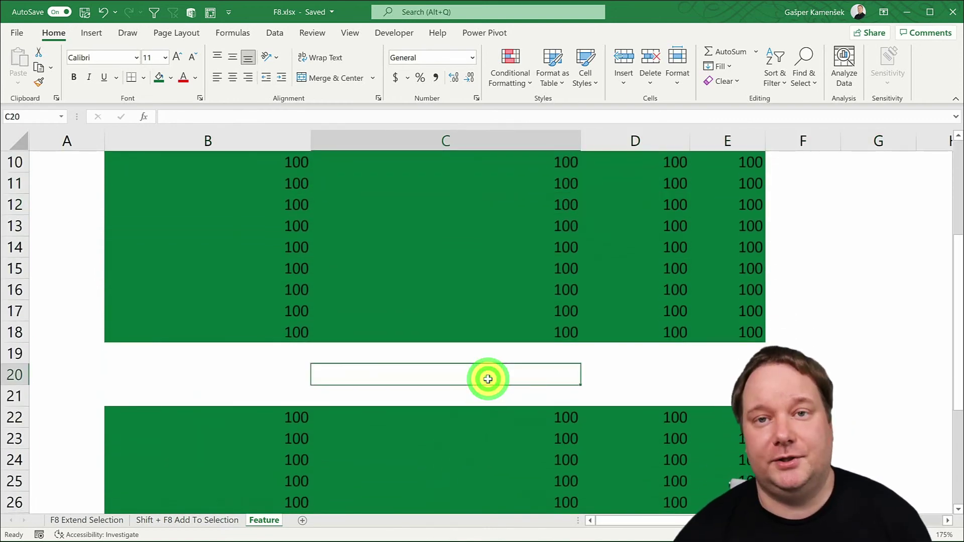